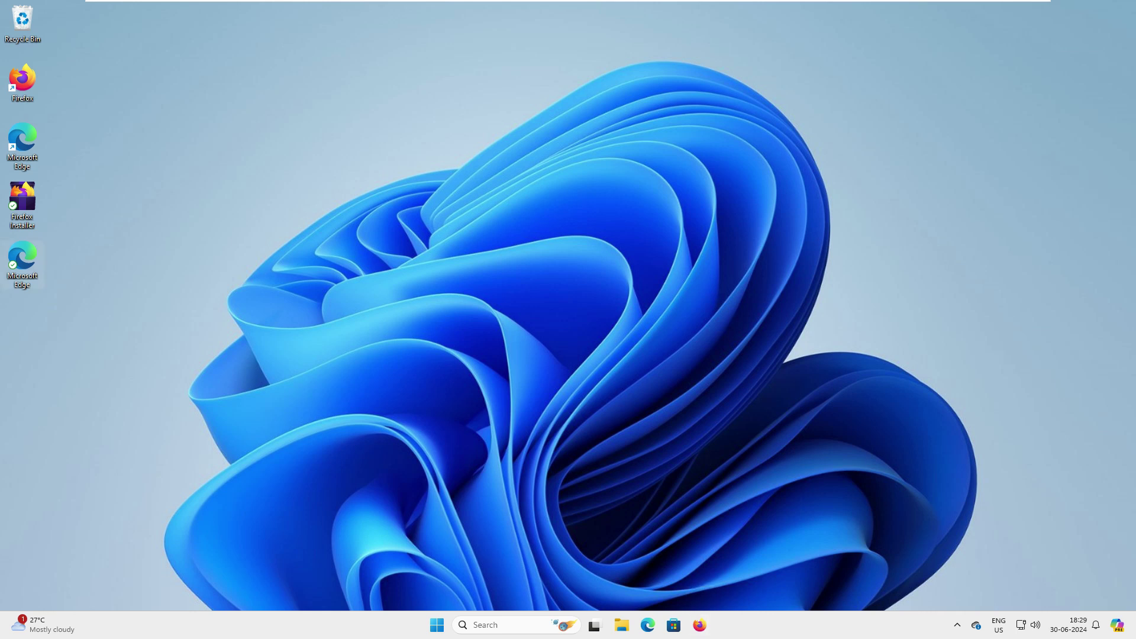
# - Launch Edge, load the pasted free Microsoft 365 web address, and sign in
pyautogui.doubleClick(23, 258)
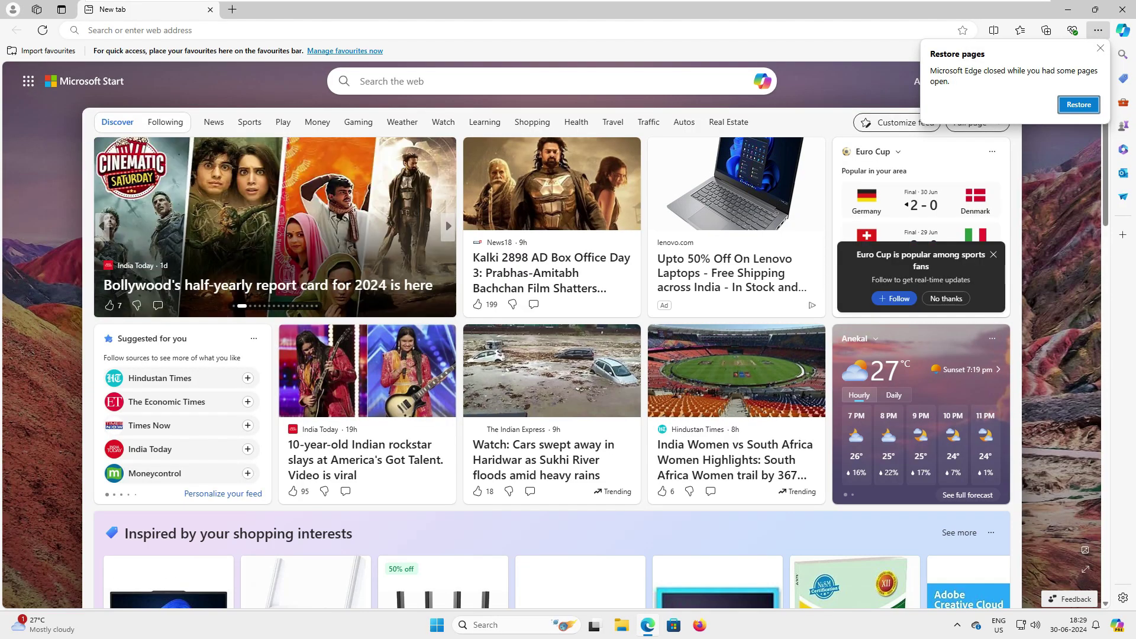
pyautogui.write('https://www.microsoft.com/en-in/microsoft-365/free-office-online-for-the-web')
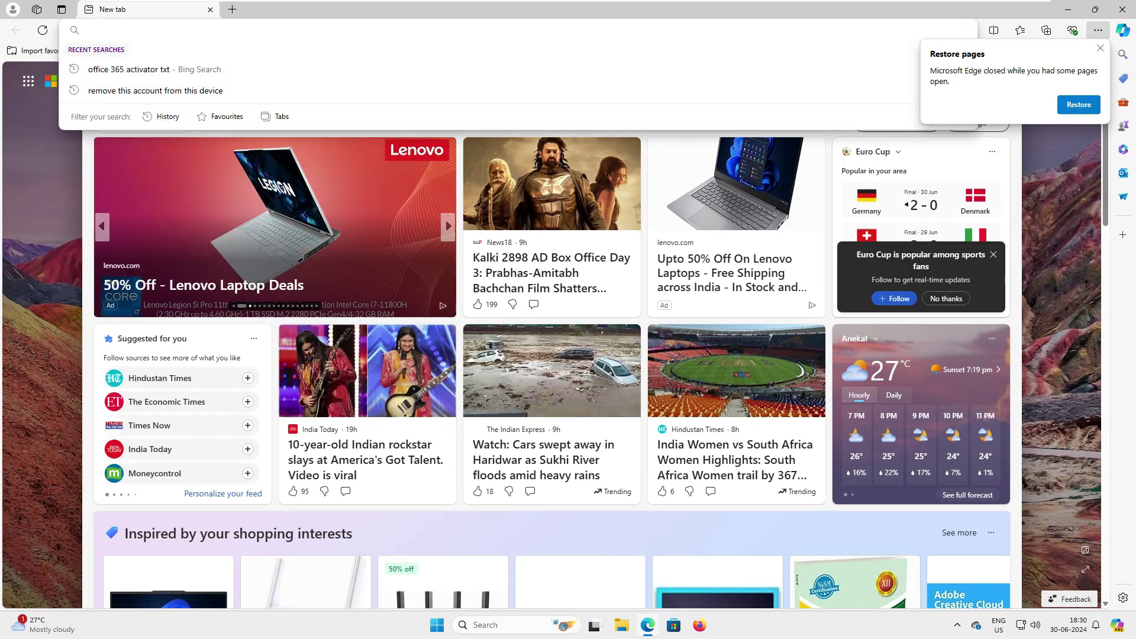
pyautogui.press('Return')
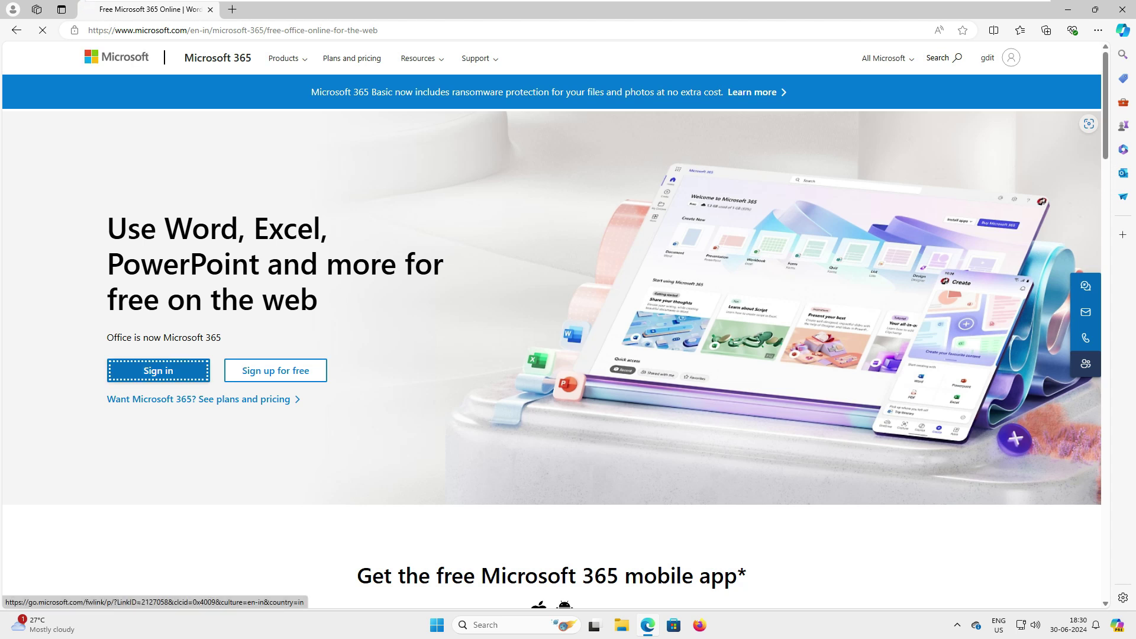
pyautogui.click(158, 371)
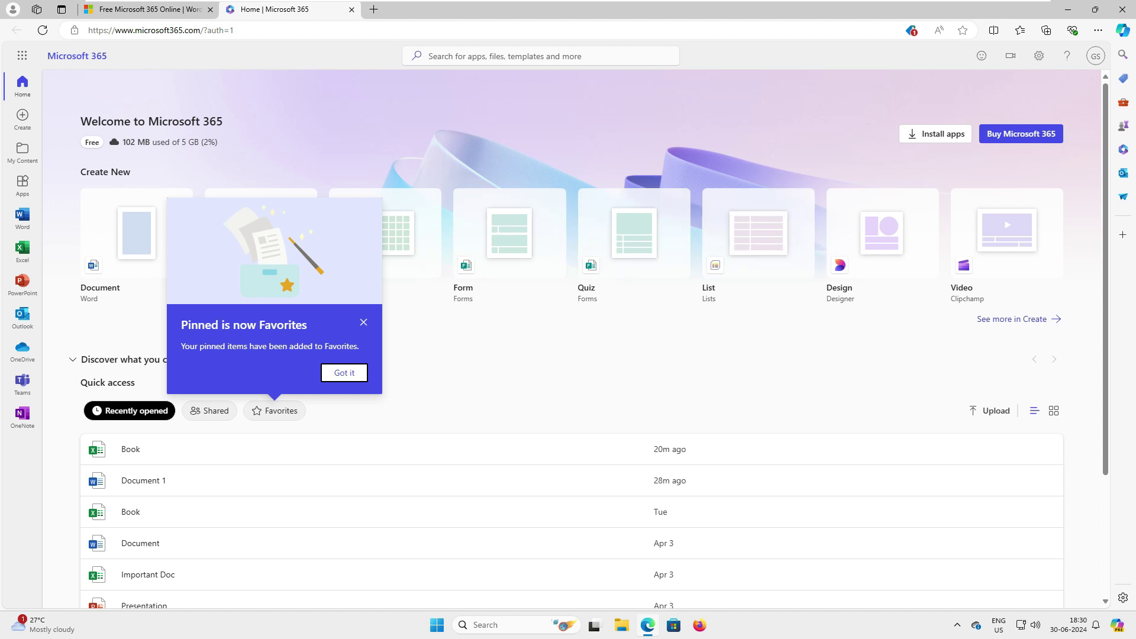
# - From the Microsoft 365 home page, open Word through the More apps list
pyautogui.click(148, 9)
pyautogui.moveTo(390, 30); pyautogui.dragTo(88, 29)
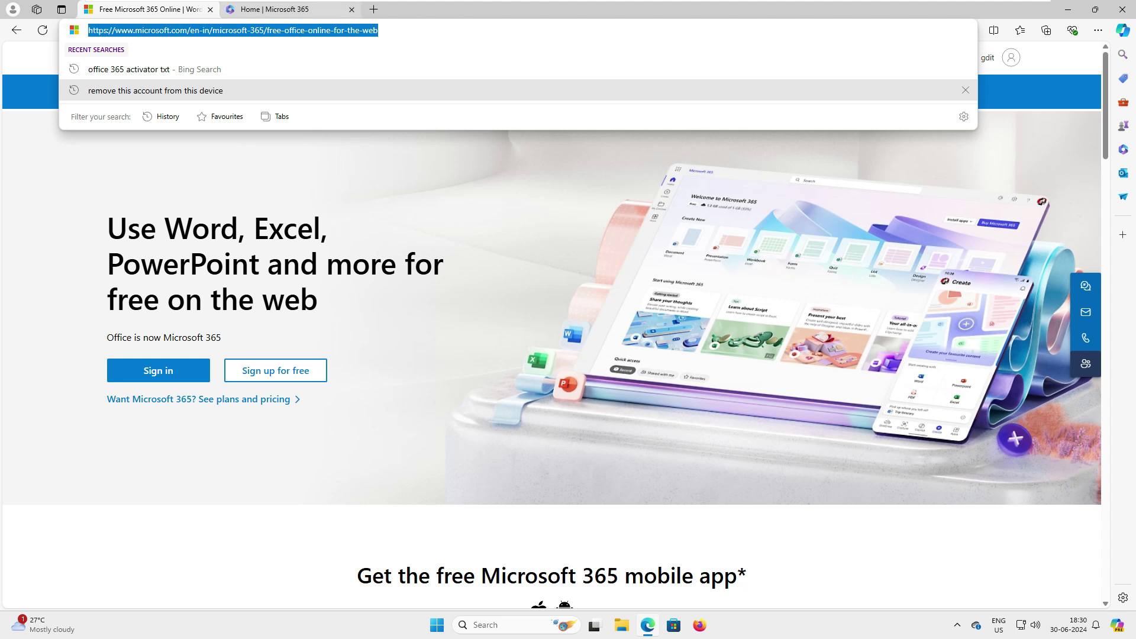
pyautogui.hotkey('ctrl', 'Tab')
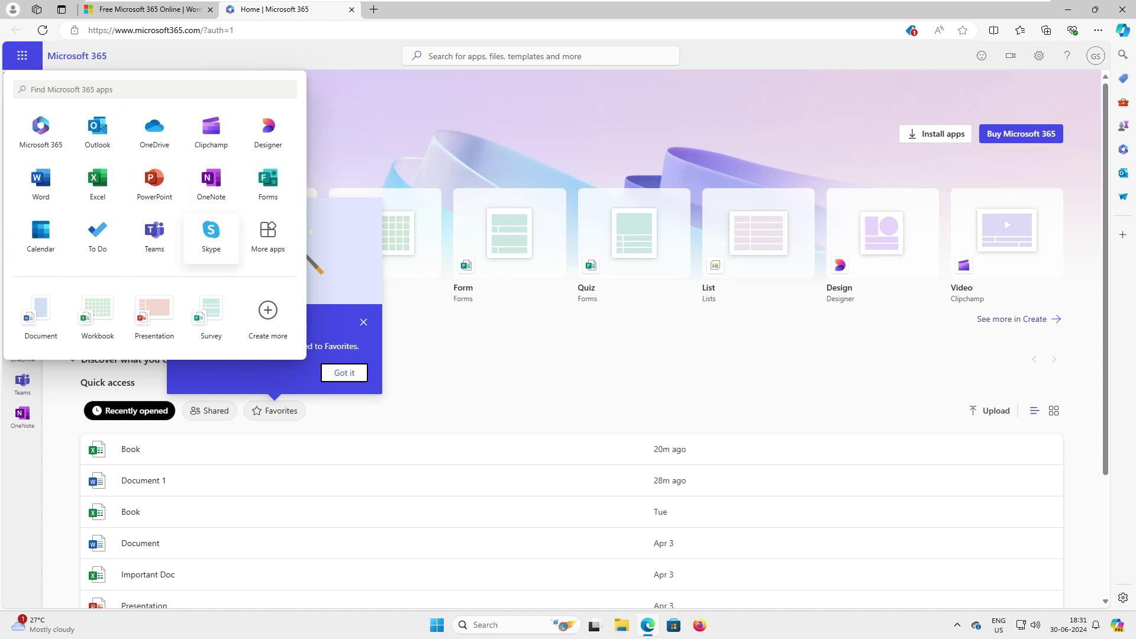
pyautogui.click(267, 236)
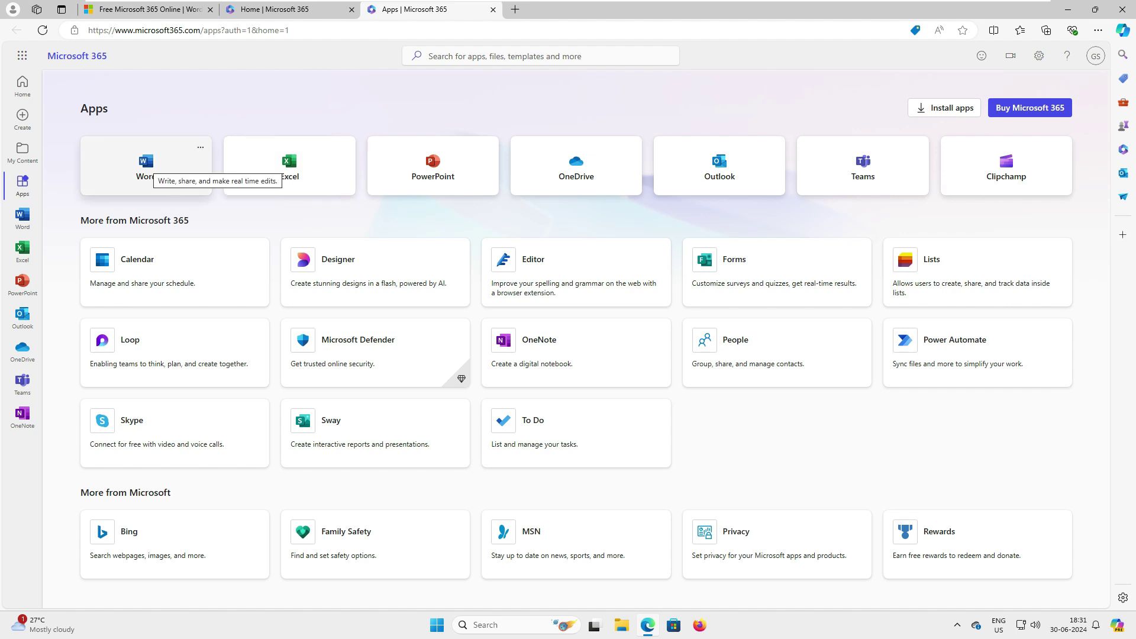
pyautogui.click(146, 167)
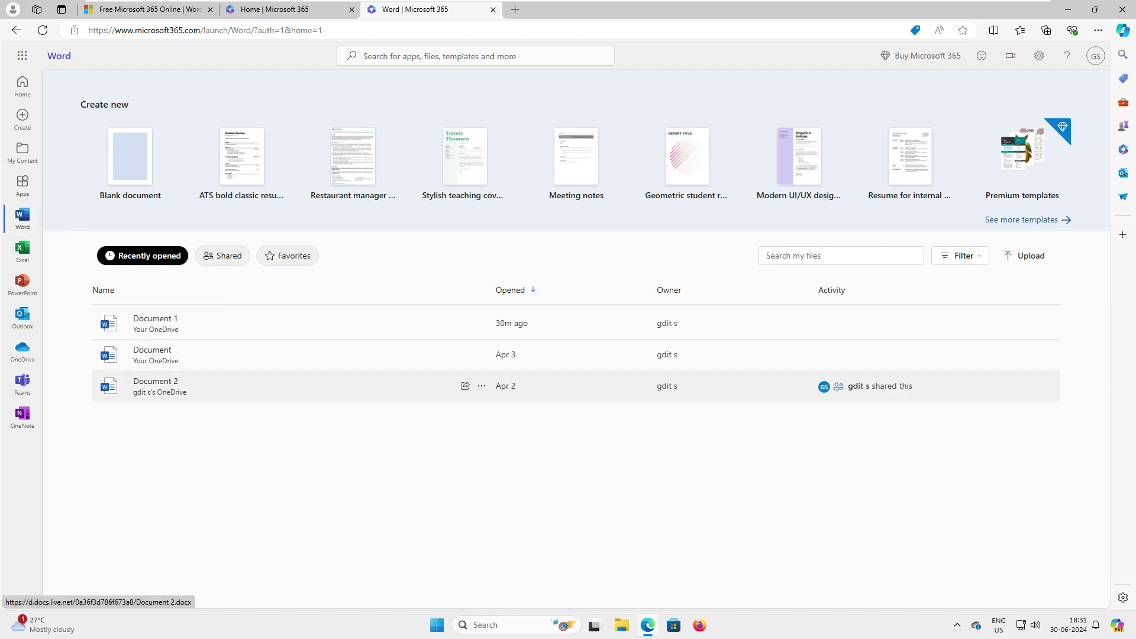
# - Create a new blank Word document and look over the Insert commands
pyautogui.click(131, 155)
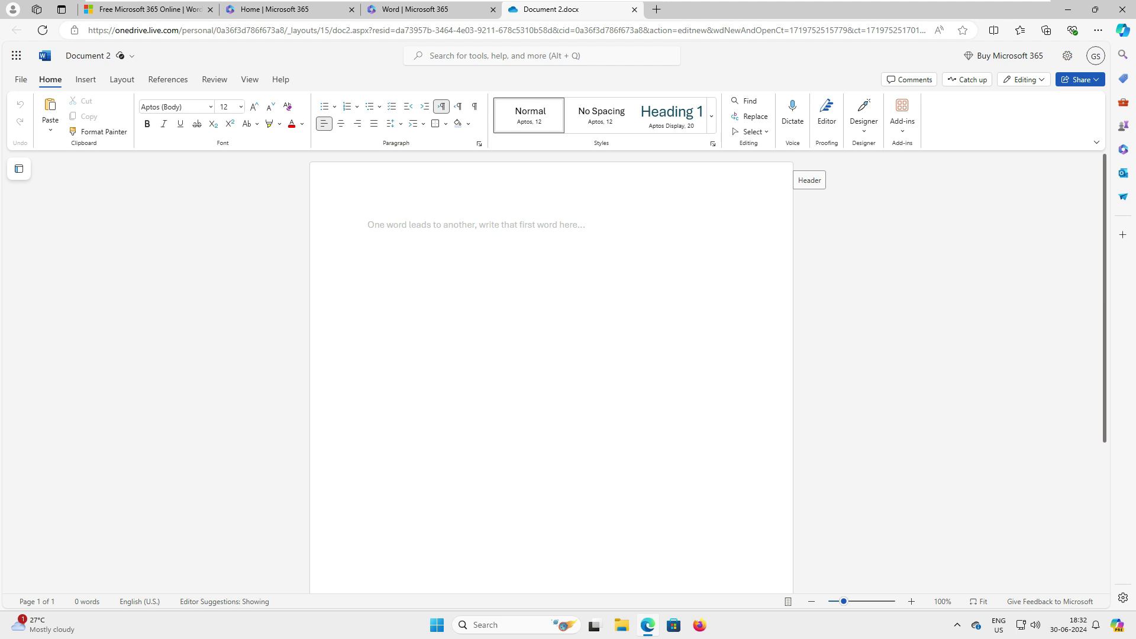
pyautogui.click(85, 79)
pyautogui.click(51, 80)
pyautogui.click(86, 80)
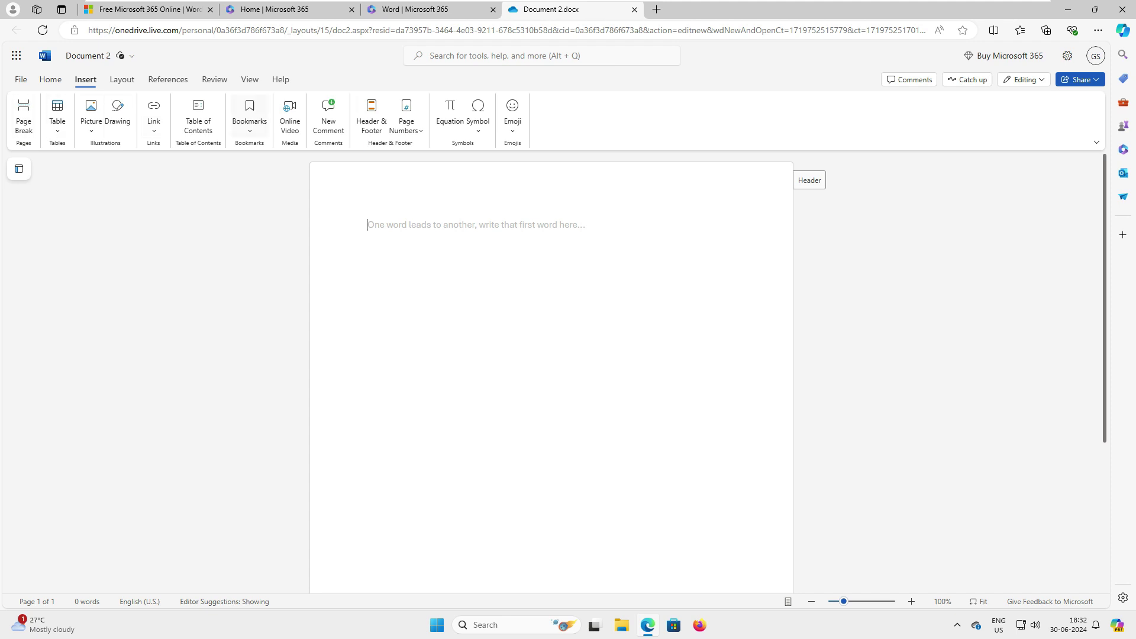
# - Tour the Layout, References, Review, View and Help tabs, then open the Home font list
pyautogui.click(122, 79)
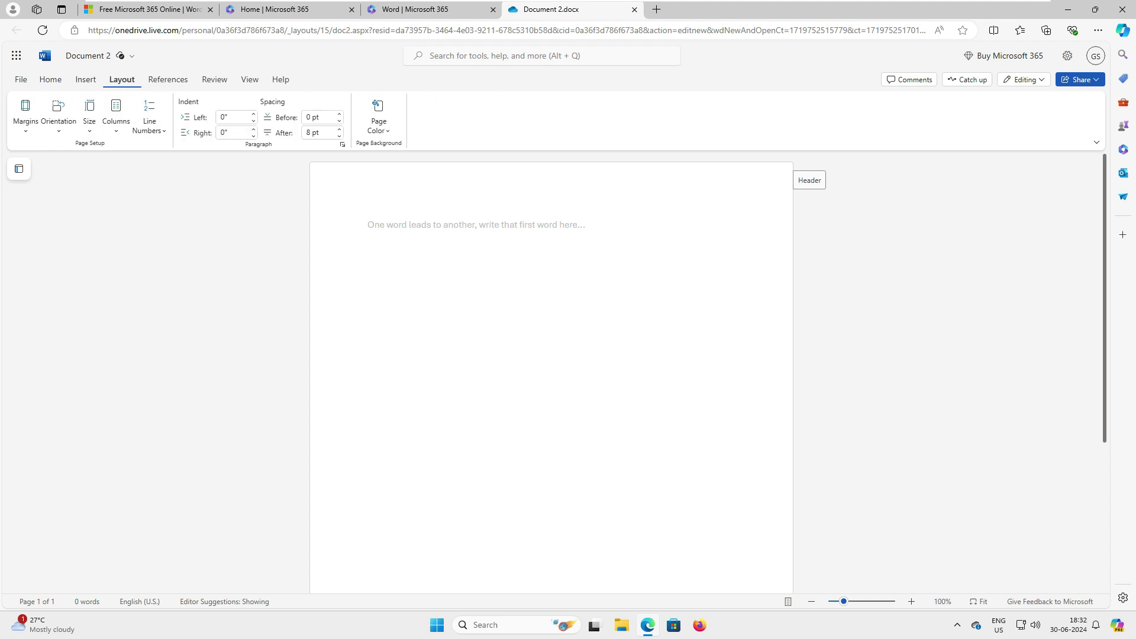
pyautogui.click(168, 80)
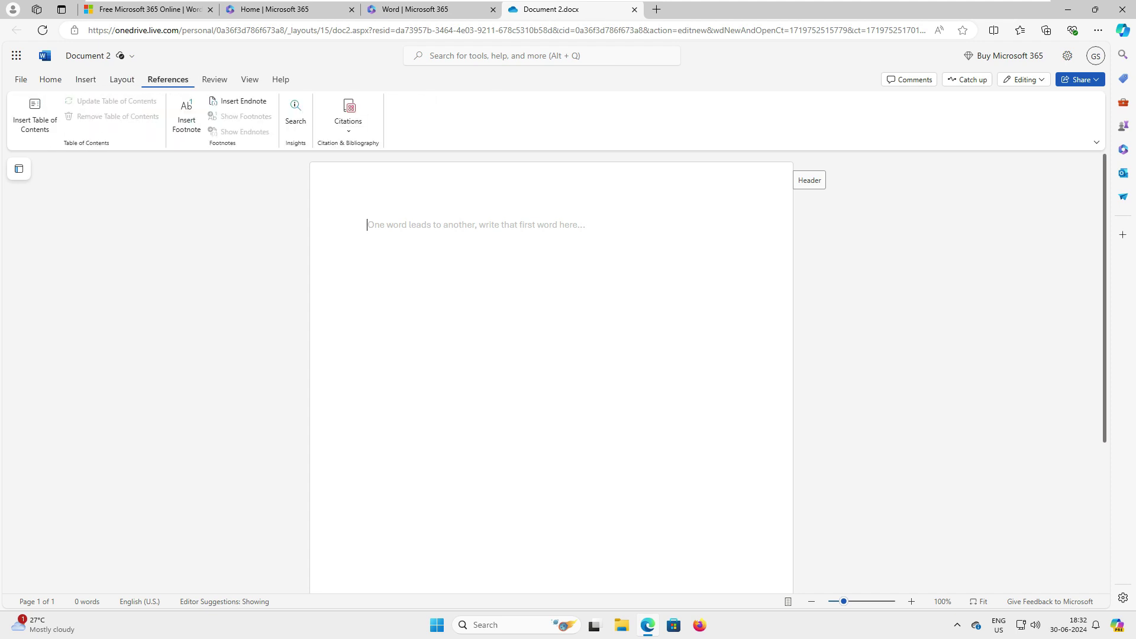
pyautogui.click(214, 79)
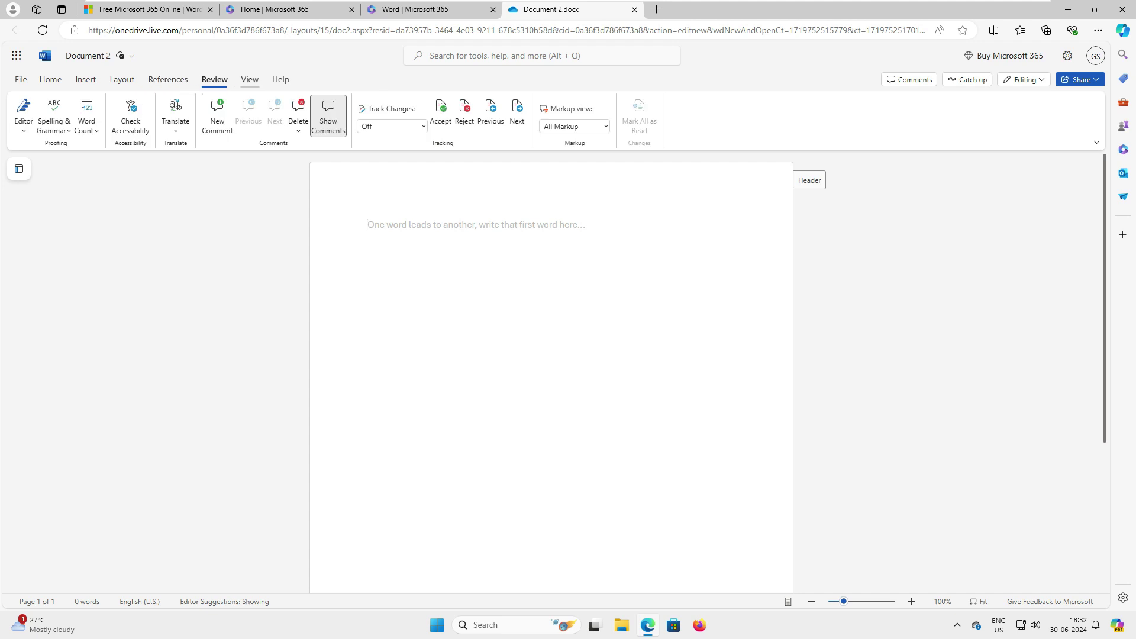
pyautogui.click(249, 79)
pyautogui.click(281, 80)
pyautogui.click(51, 80)
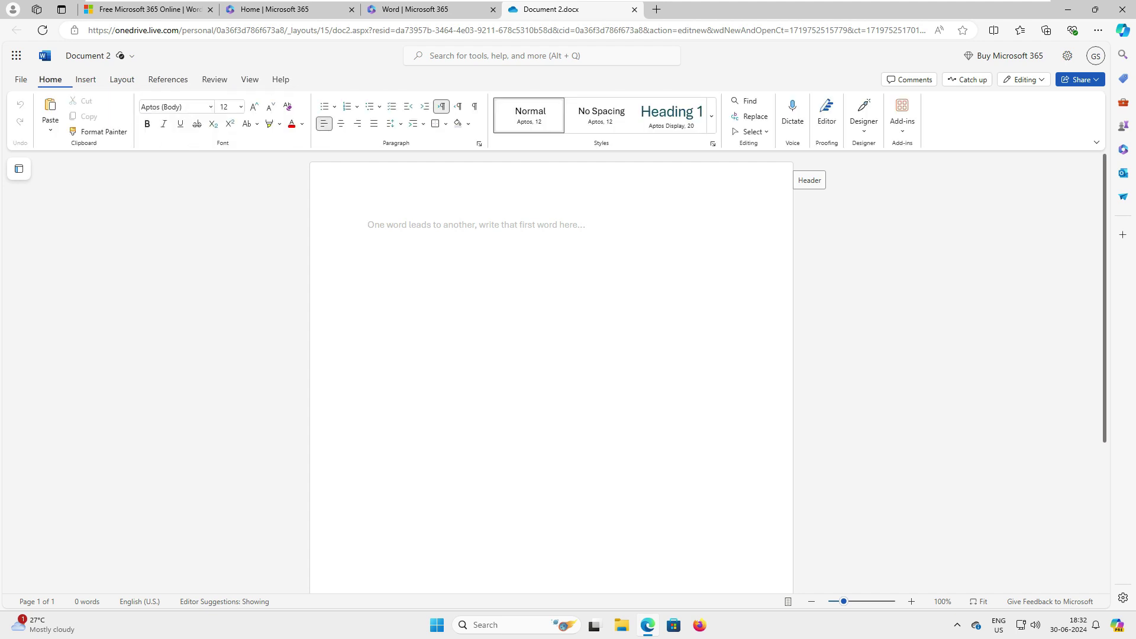
pyautogui.click(211, 106)
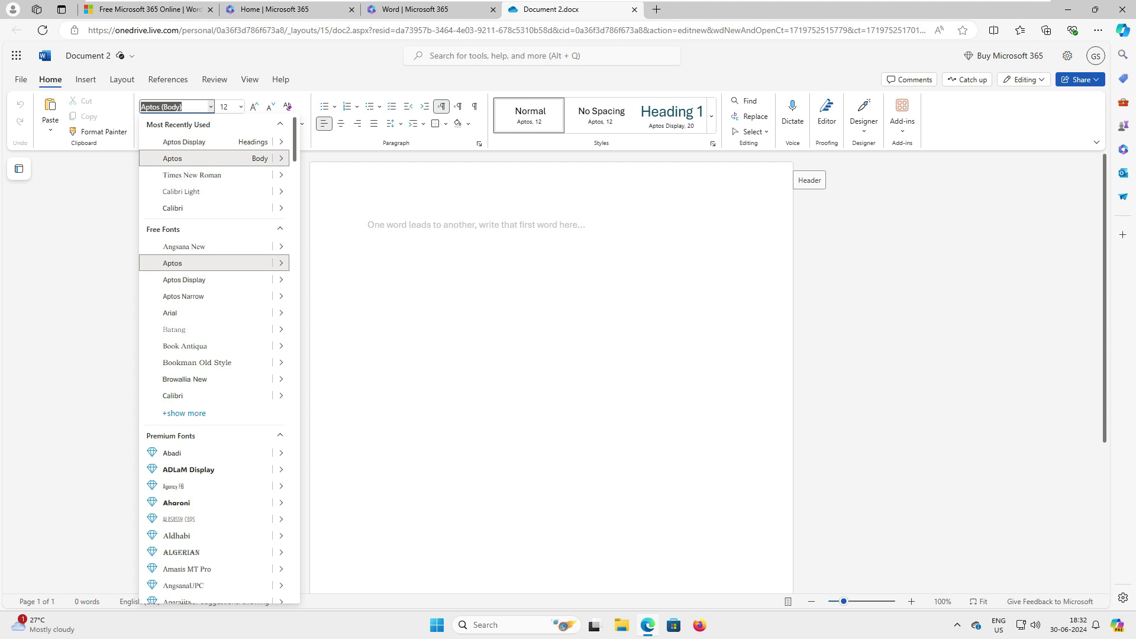
# - Browse the font list and type Cambria, then cancel so the font stays Aptos (Body)
pyautogui.click(402, 225)
pyautogui.click(211, 107)
pyautogui.moveTo(295, 149); pyautogui.dragTo(295, 151)
pyautogui.scroll(-2, 214, 355)
pyautogui.scroll(3, 214, 355)
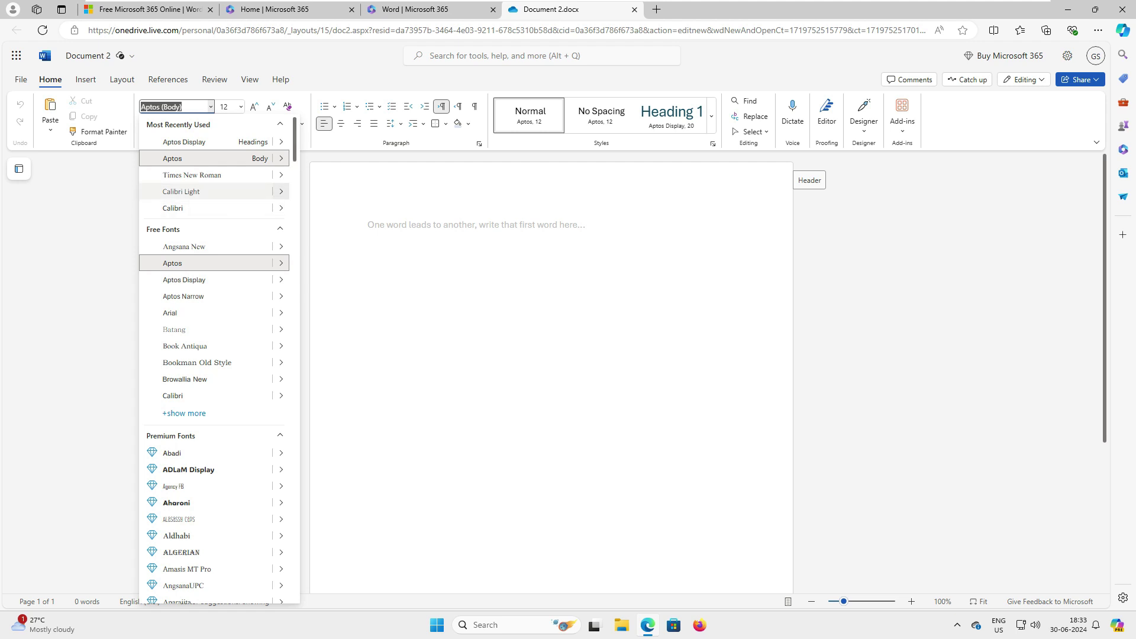
pyautogui.moveTo(281, 192)
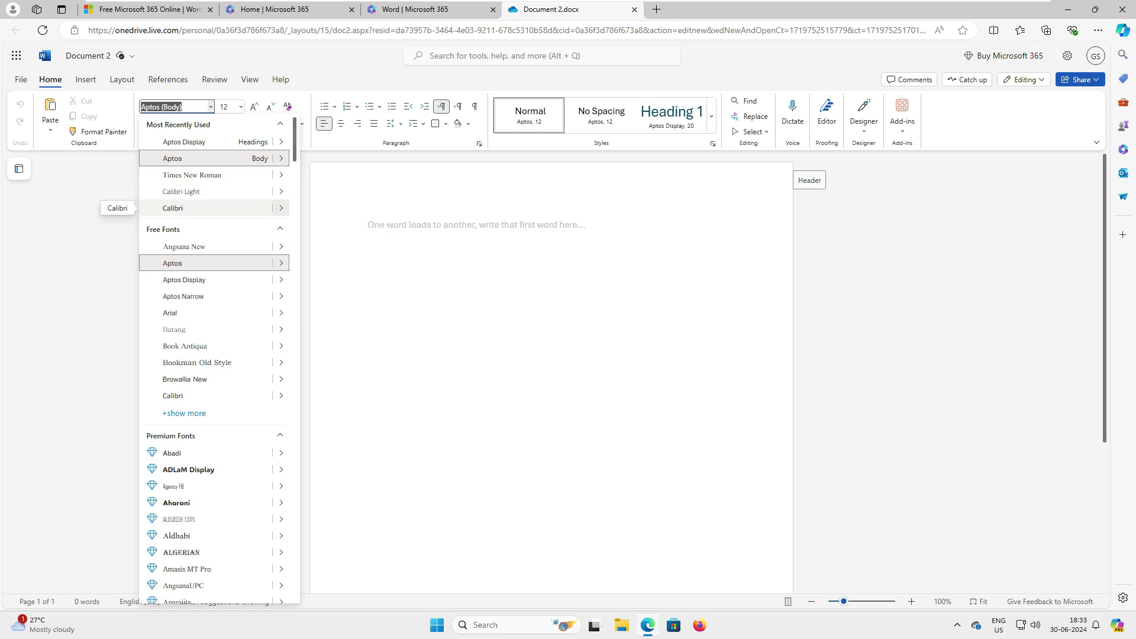
pyautogui.write('Cambria')
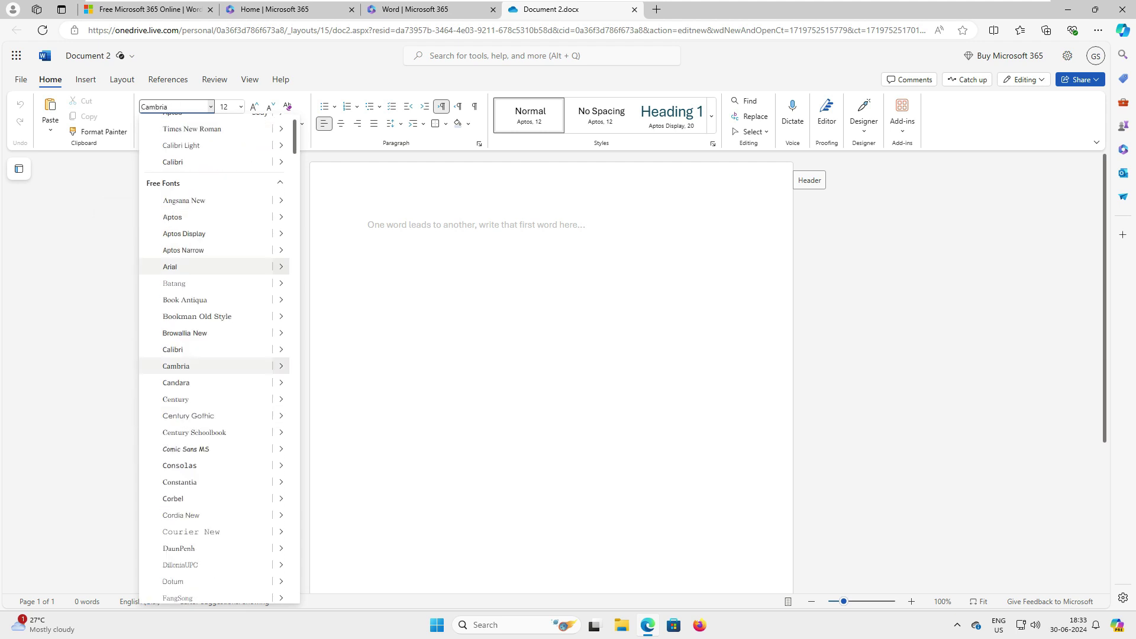
pyautogui.scroll(-18, 219, 322)
pyautogui.scroll(3, 219, 323)
pyautogui.scroll(10, 213, 329)
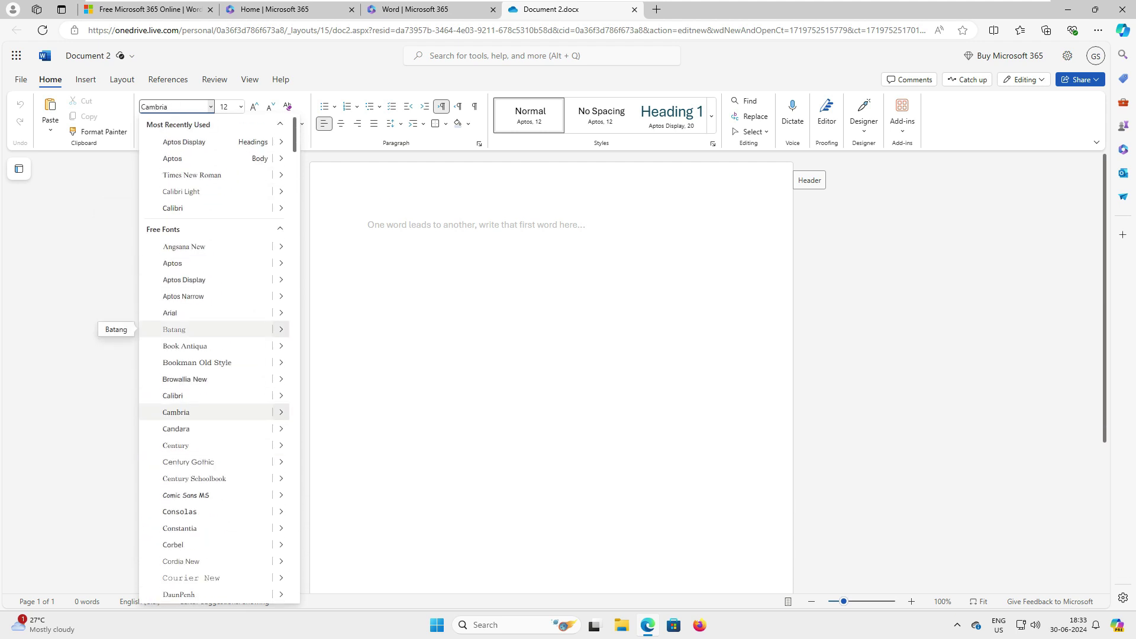
pyautogui.press('Escape')
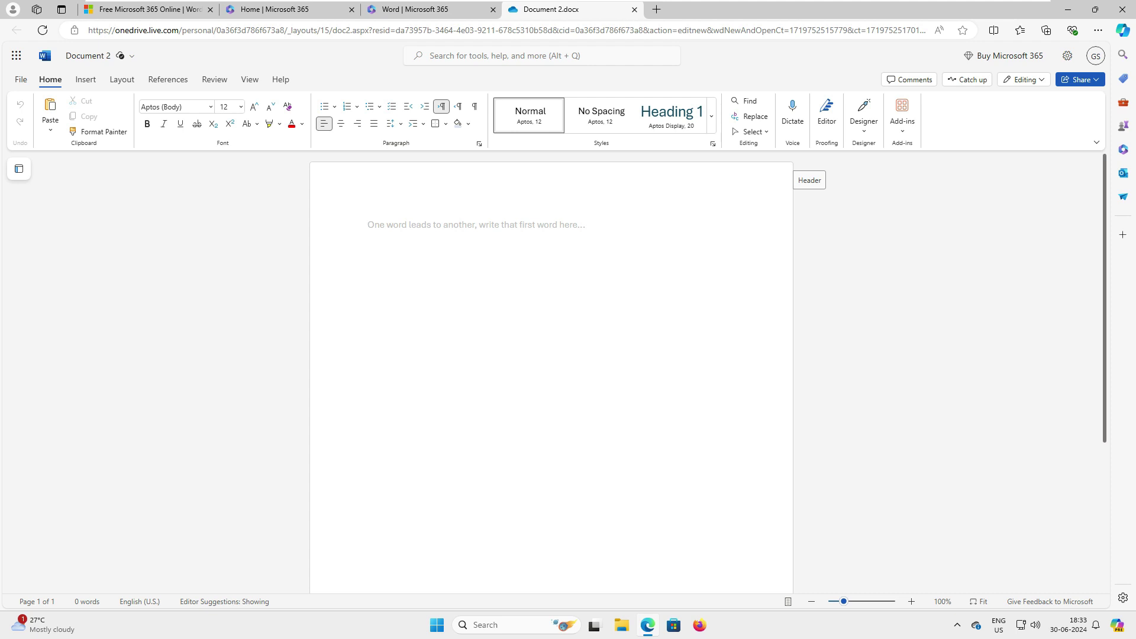
# - Type 'This is my document' and look at the File menu's download option
pyautogui.write('This is my document')
pyautogui.click(20, 79)
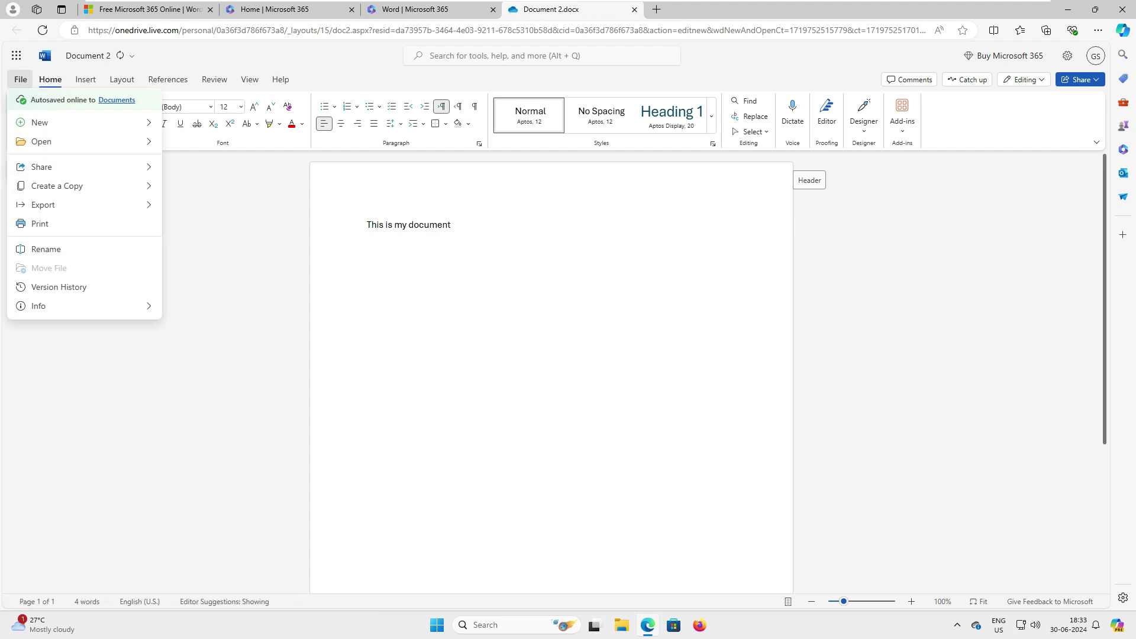
pyautogui.moveTo(85, 185)
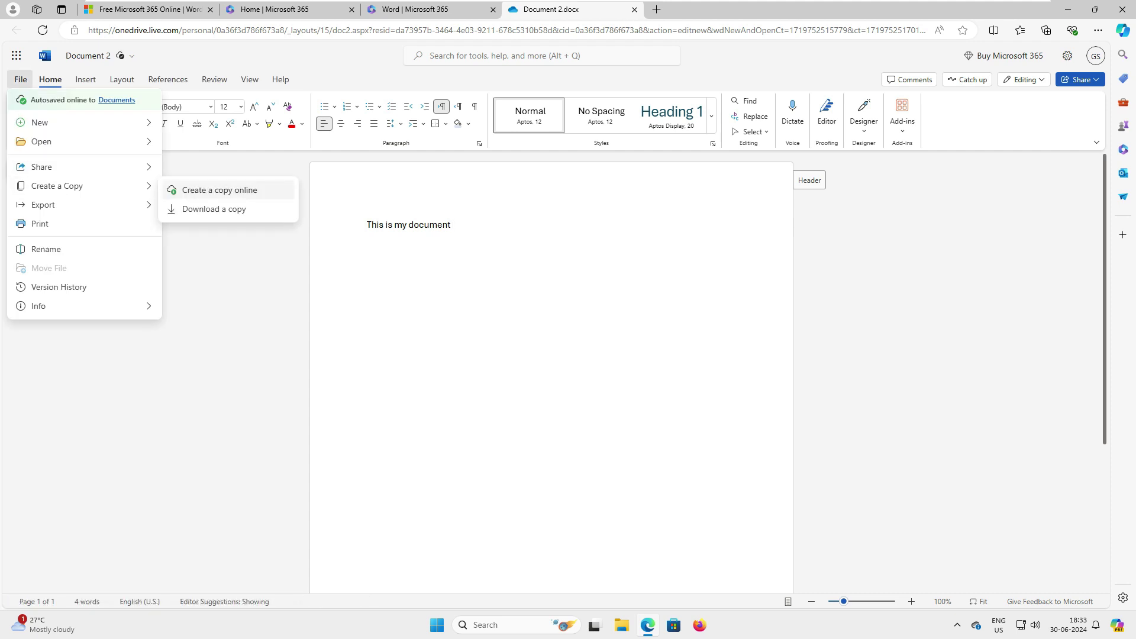
pyautogui.press('Down')
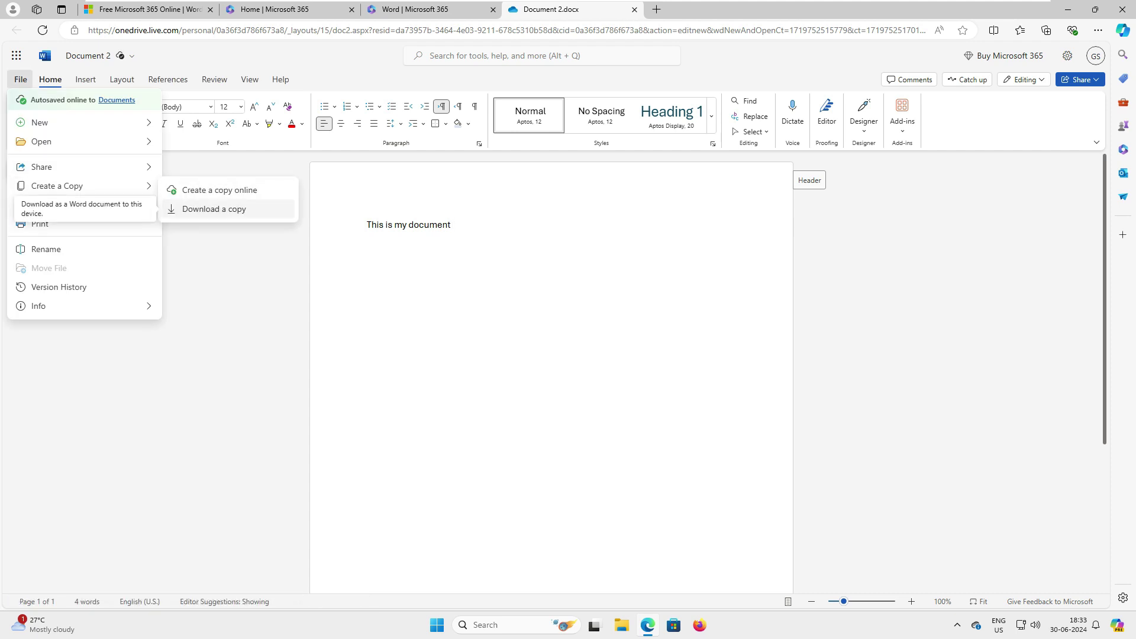
pyautogui.press('Escape')
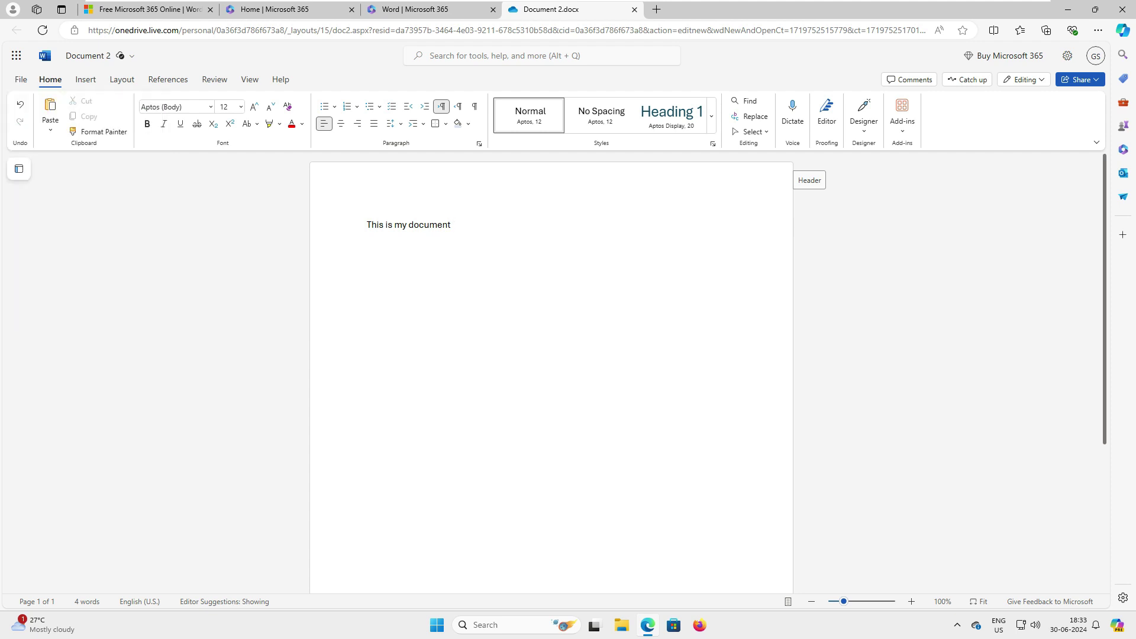
# - Show the downloaded document in its folder, then return to editing Document 2
pyautogui.click(21, 80)
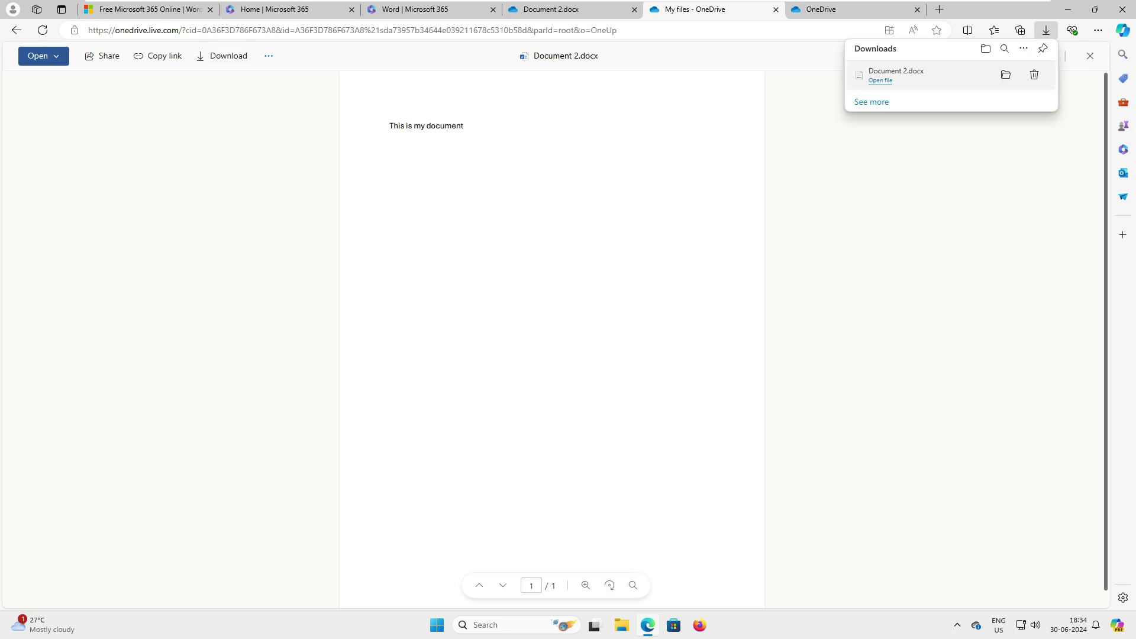
pyautogui.click(1005, 74)
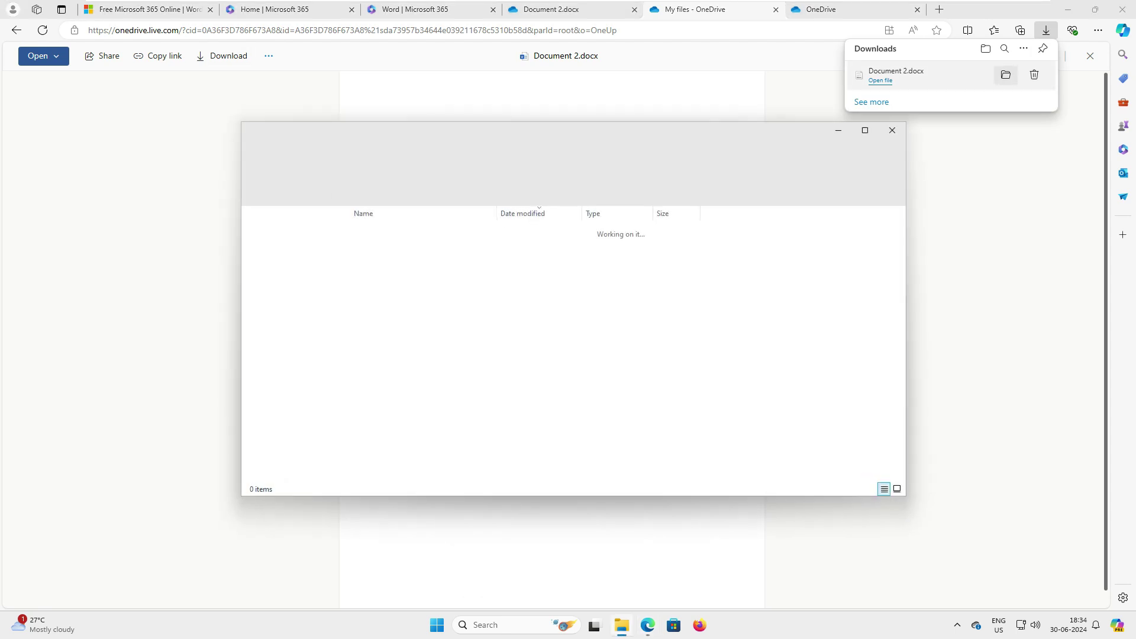
pyautogui.click(562, 9)
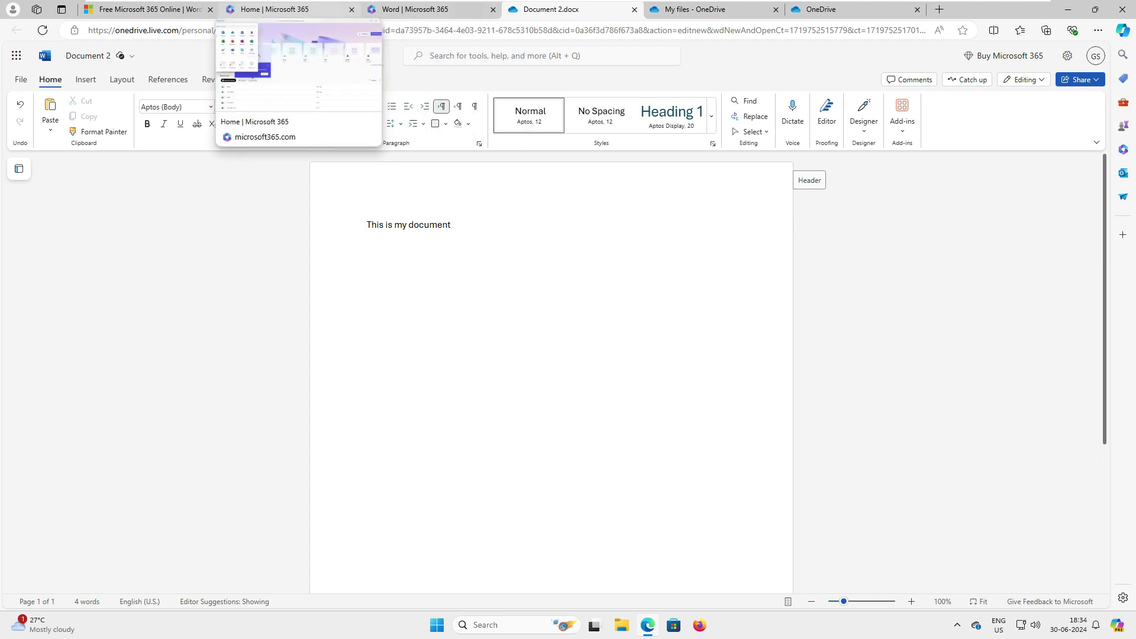
# - Create a blank Excel workbook from Microsoft 365 and switch it to the Classic Ribbon
pyautogui.click(275, 9)
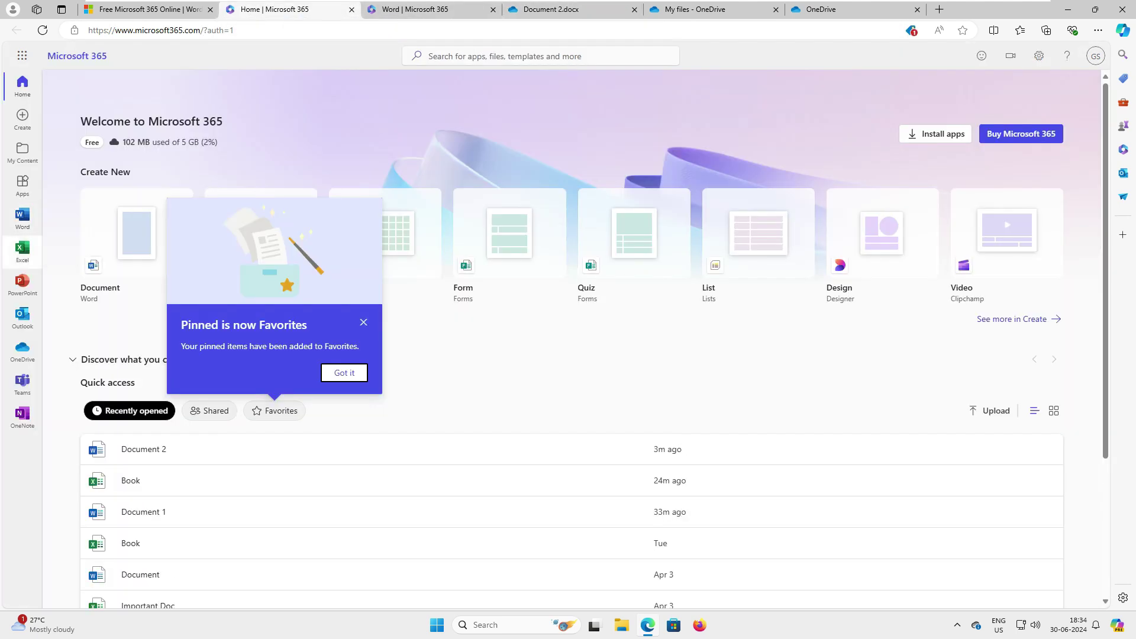
pyautogui.click(23, 252)
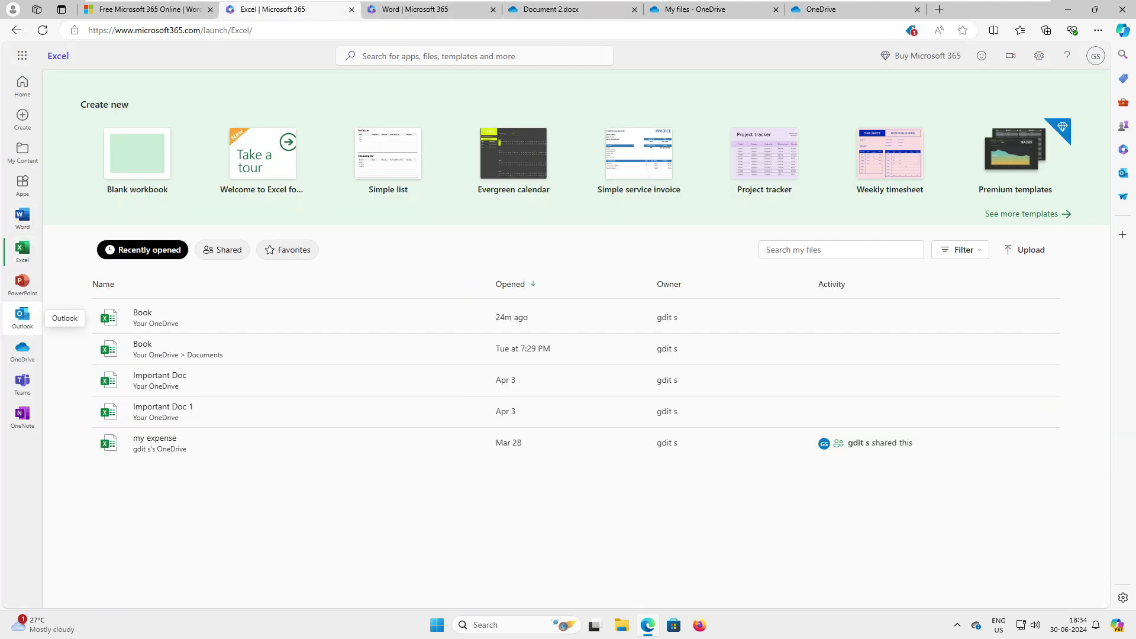
pyautogui.click(137, 153)
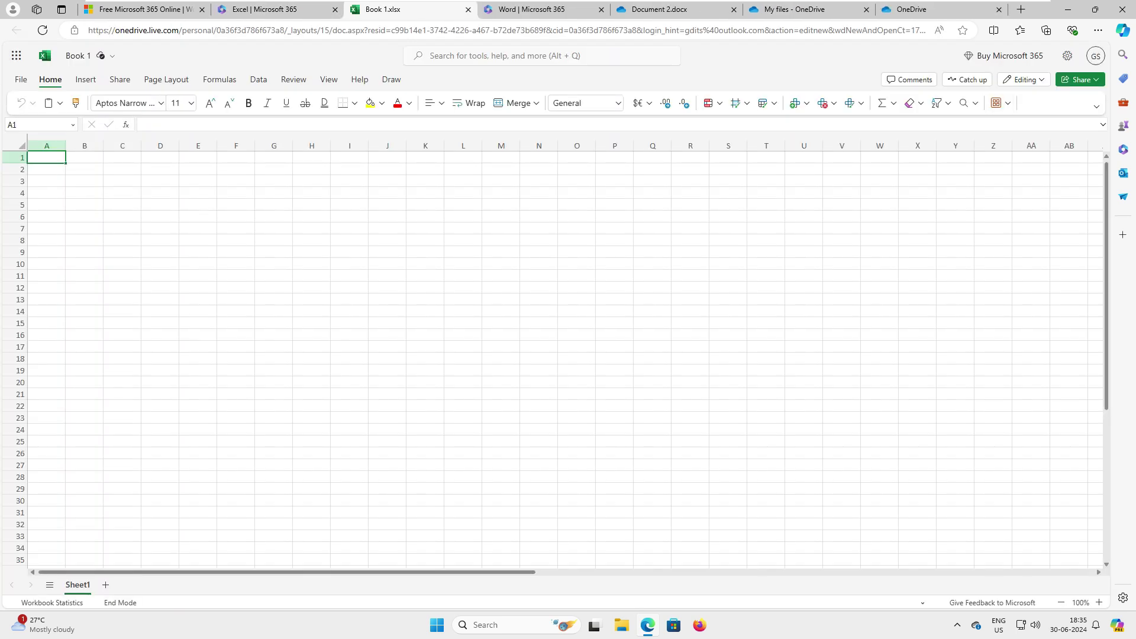
pyautogui.click(1096, 106)
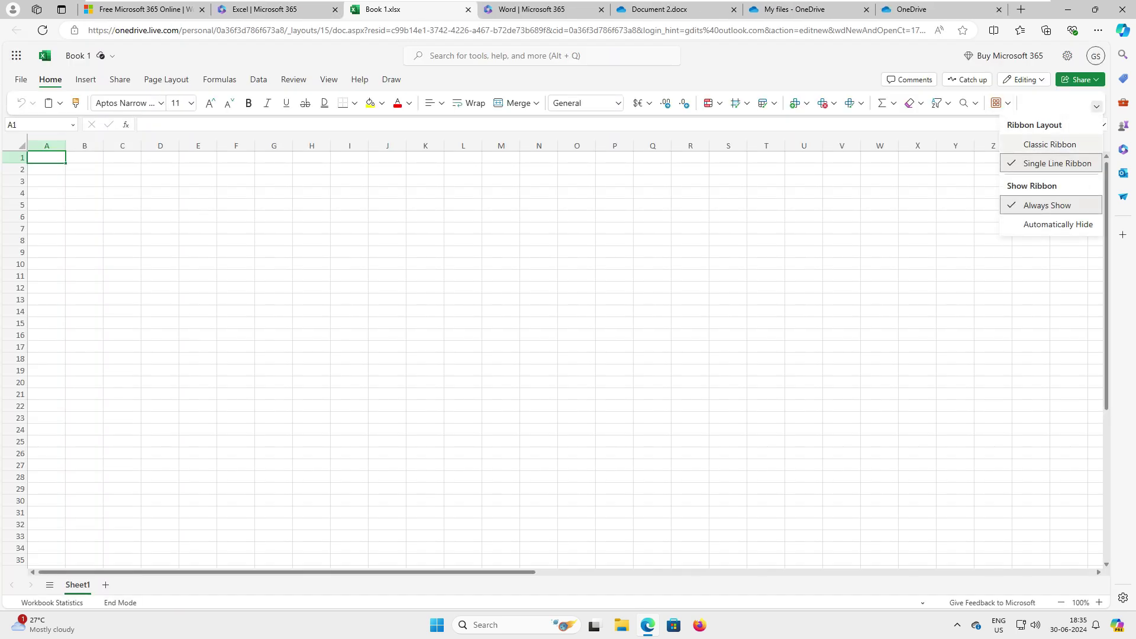
pyautogui.click(1049, 145)
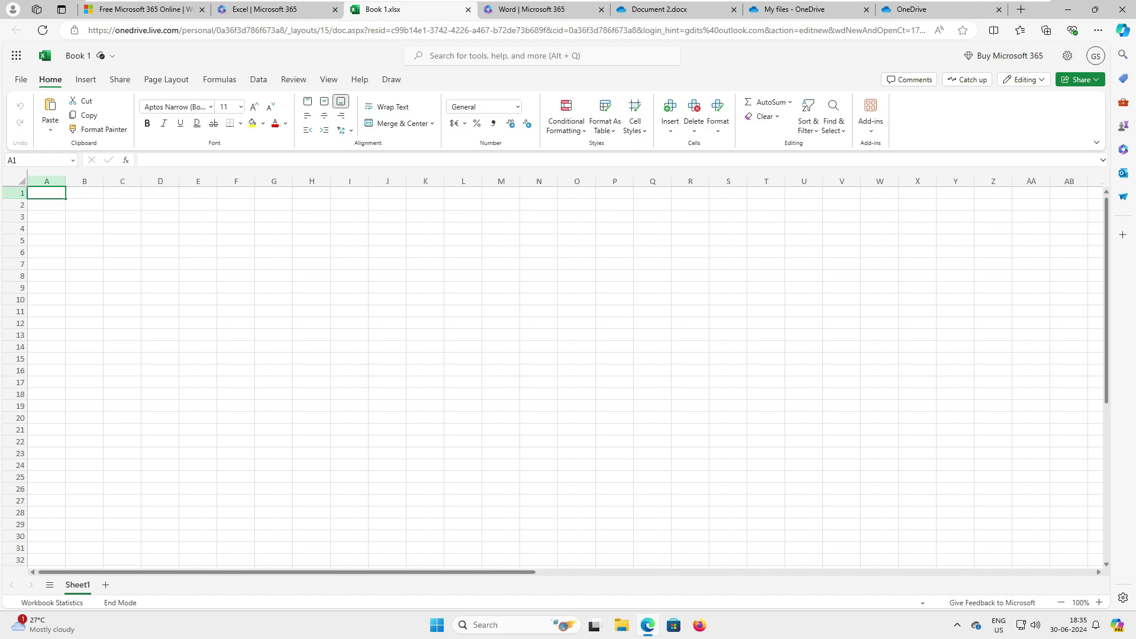
pyautogui.click(86, 80)
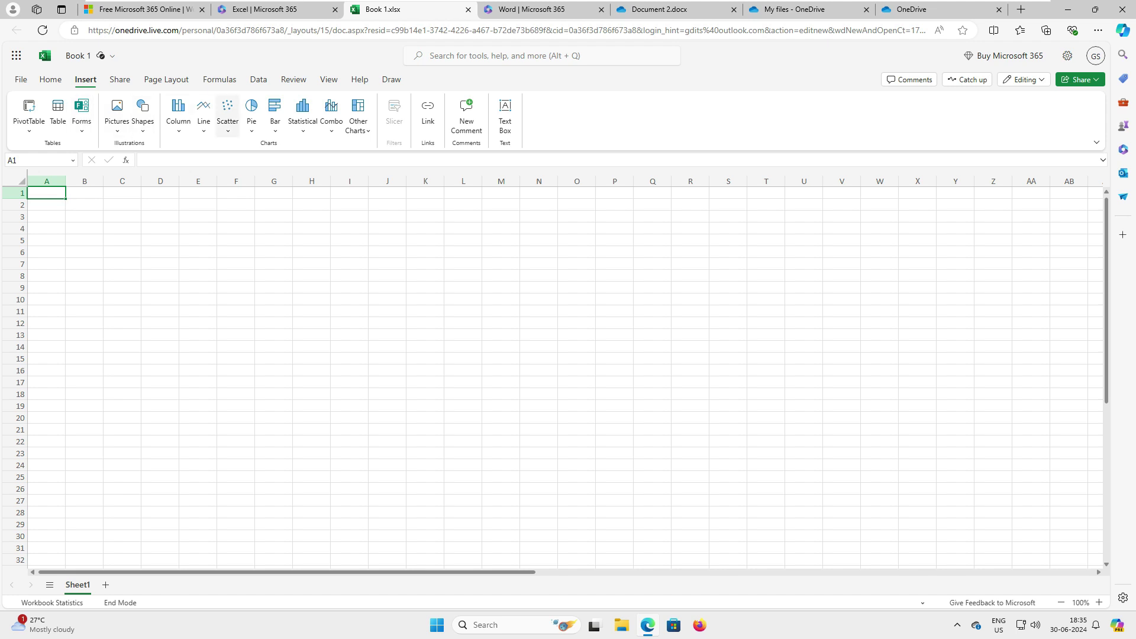
pyautogui.click(119, 80)
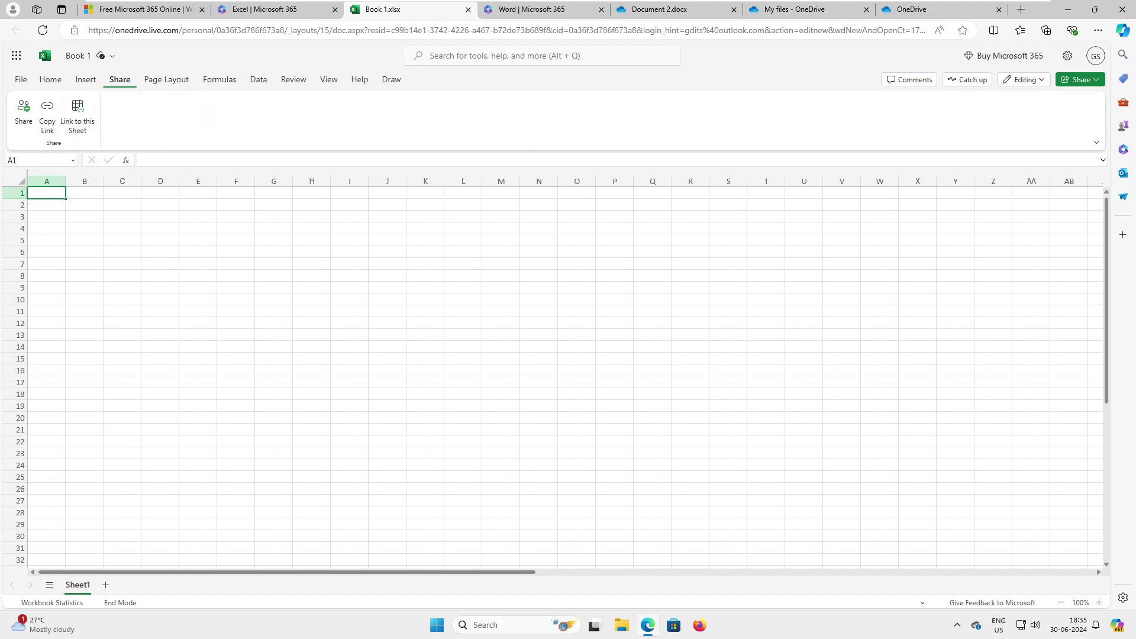
pyautogui.click(167, 79)
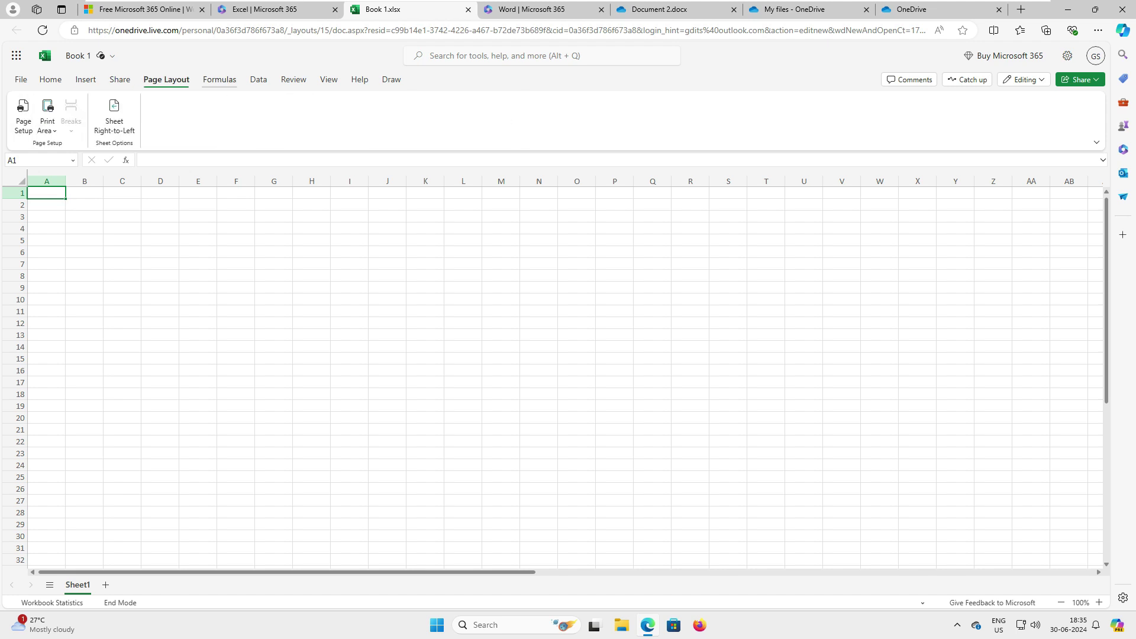
pyautogui.click(219, 79)
pyautogui.click(261, 230)
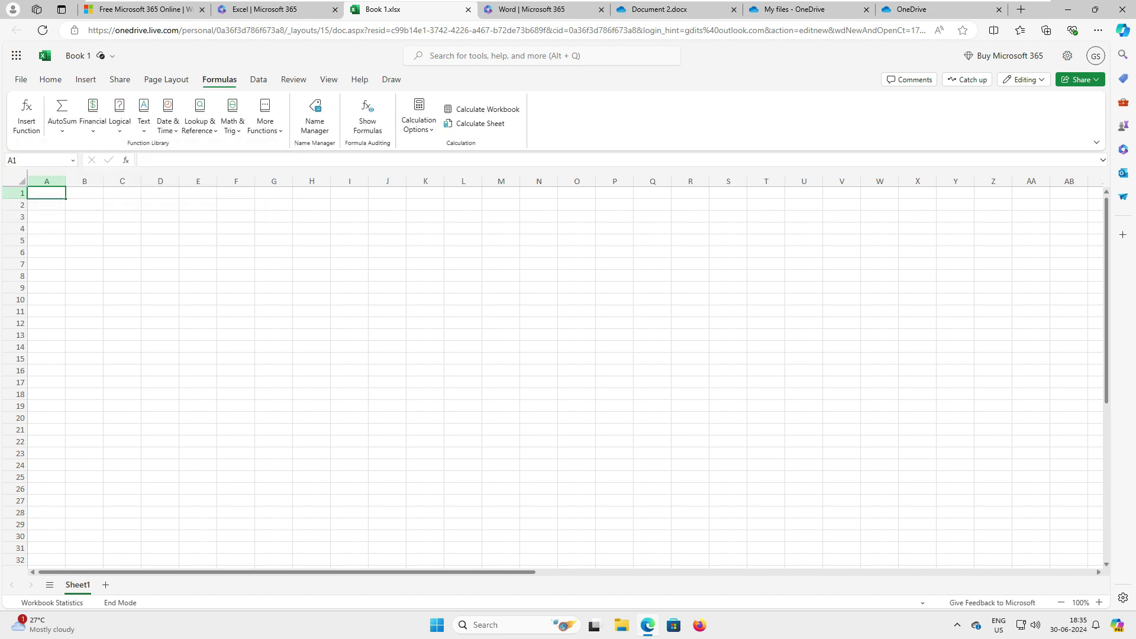
pyautogui.click(258, 80)
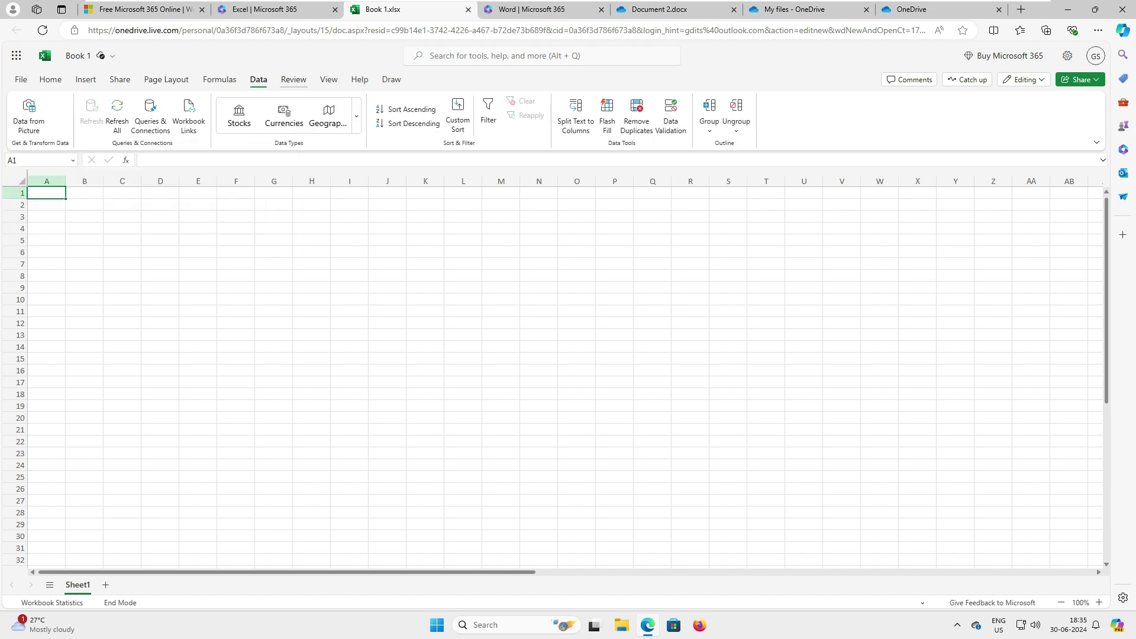
pyautogui.click(294, 79)
pyautogui.click(258, 80)
pyautogui.click(458, 115)
pyautogui.click(721, 377)
pyautogui.click(576, 116)
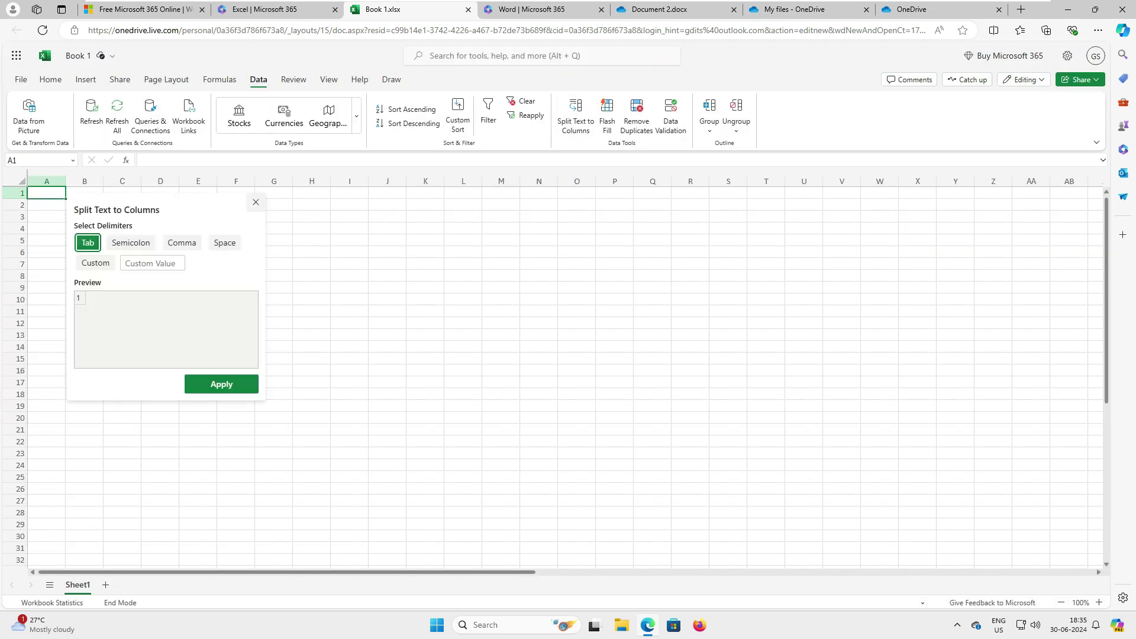
pyautogui.click(255, 202)
pyautogui.click(329, 79)
pyautogui.click(359, 79)
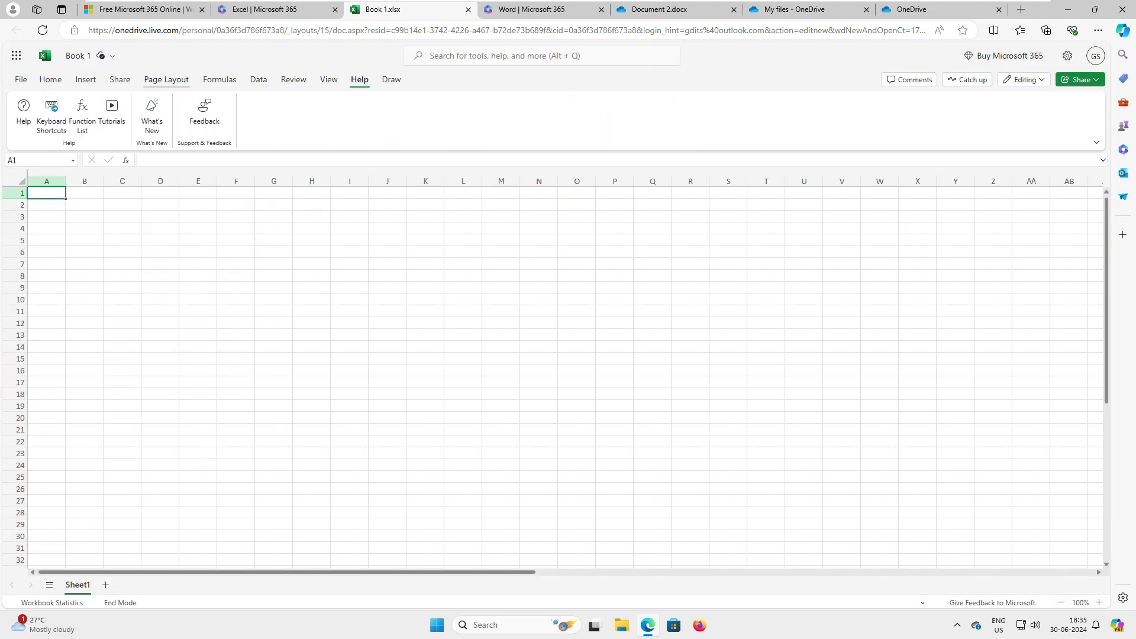
pyautogui.click(220, 79)
pyautogui.click(259, 80)
pyautogui.click(294, 79)
pyautogui.click(329, 80)
pyautogui.click(294, 79)
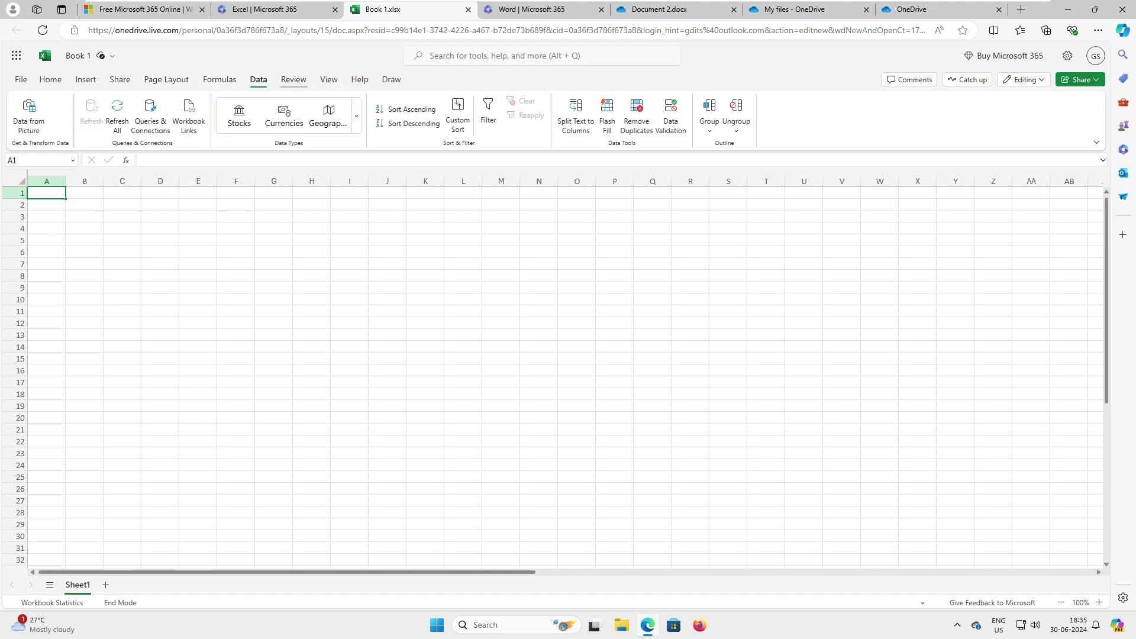
pyautogui.click(294, 80)
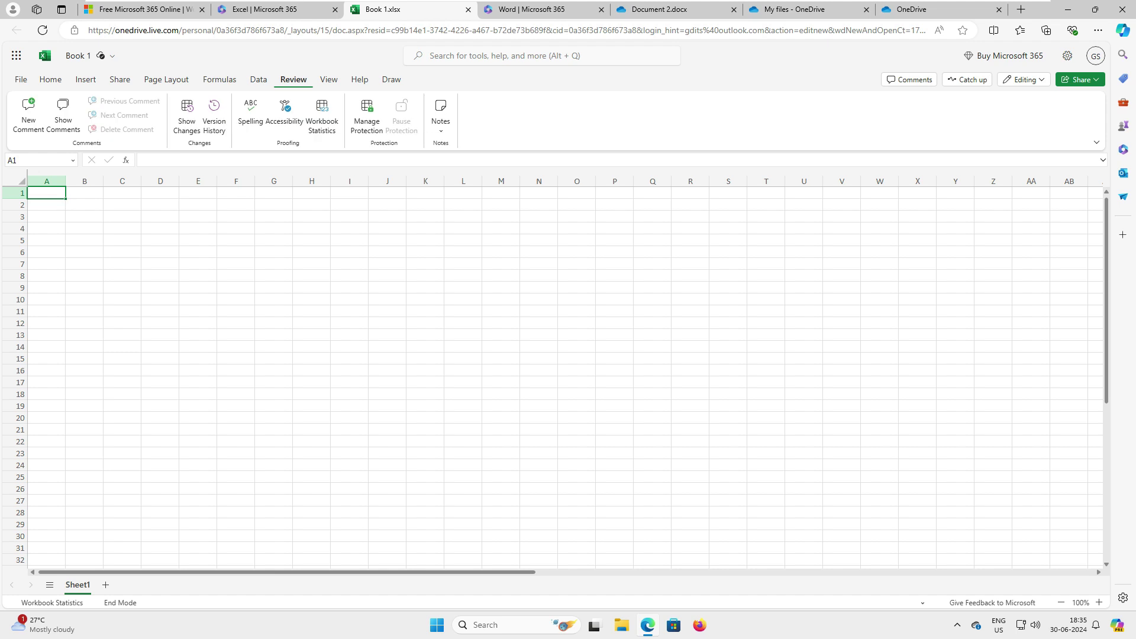
pyautogui.click(219, 80)
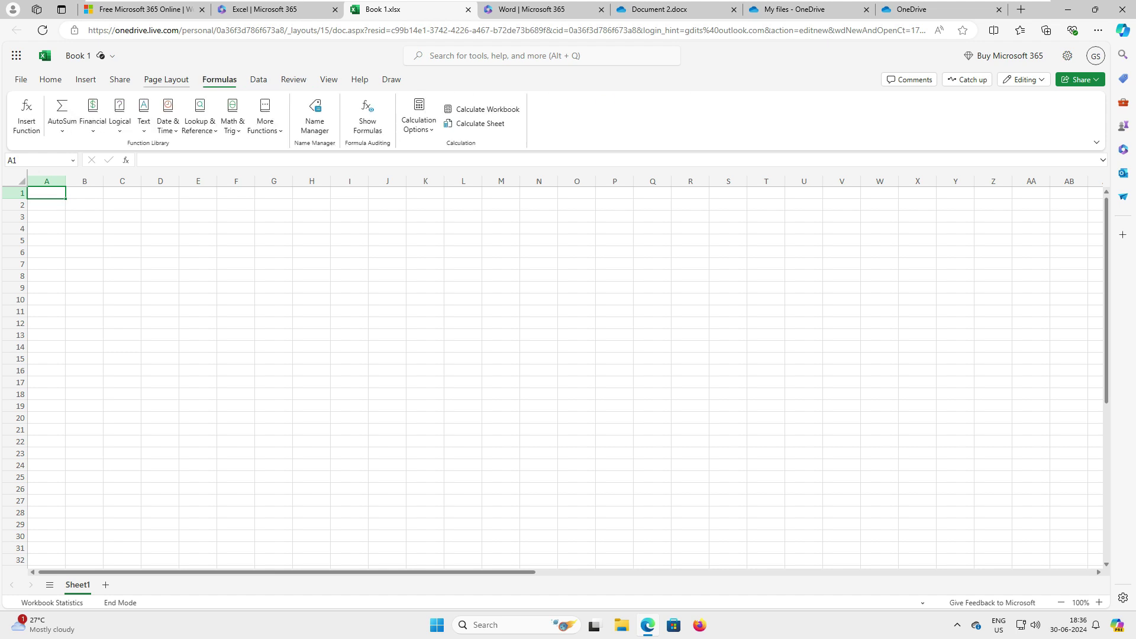
pyautogui.click(120, 80)
pyautogui.click(85, 79)
pyautogui.click(51, 79)
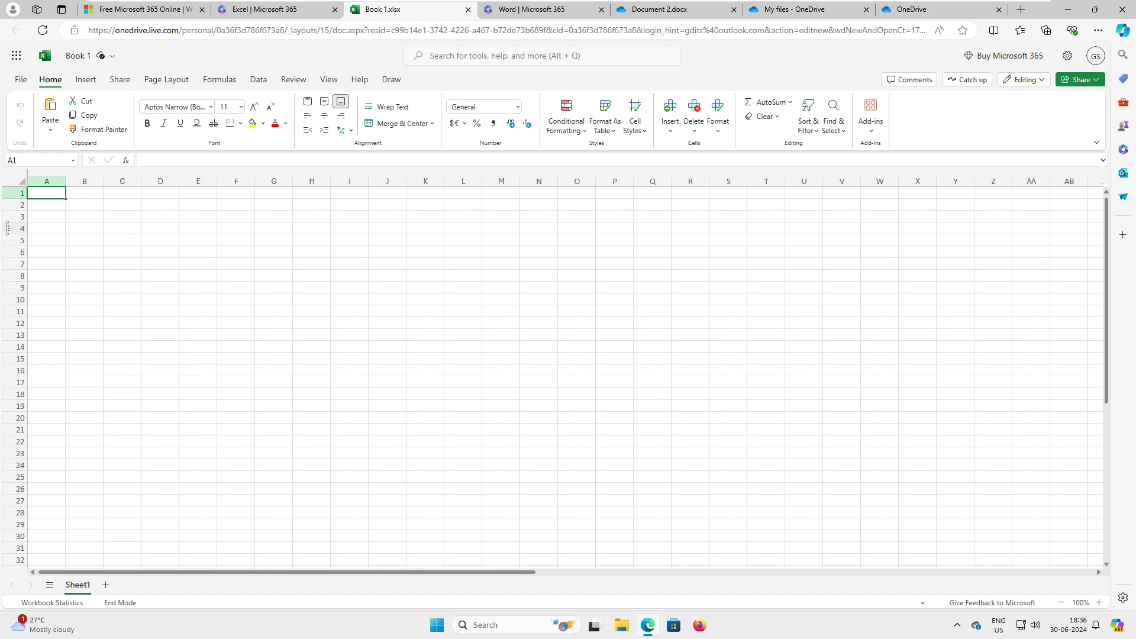
# - Enter the formula =SUM(B2:G2) in cell D7
pyautogui.click(160, 264)
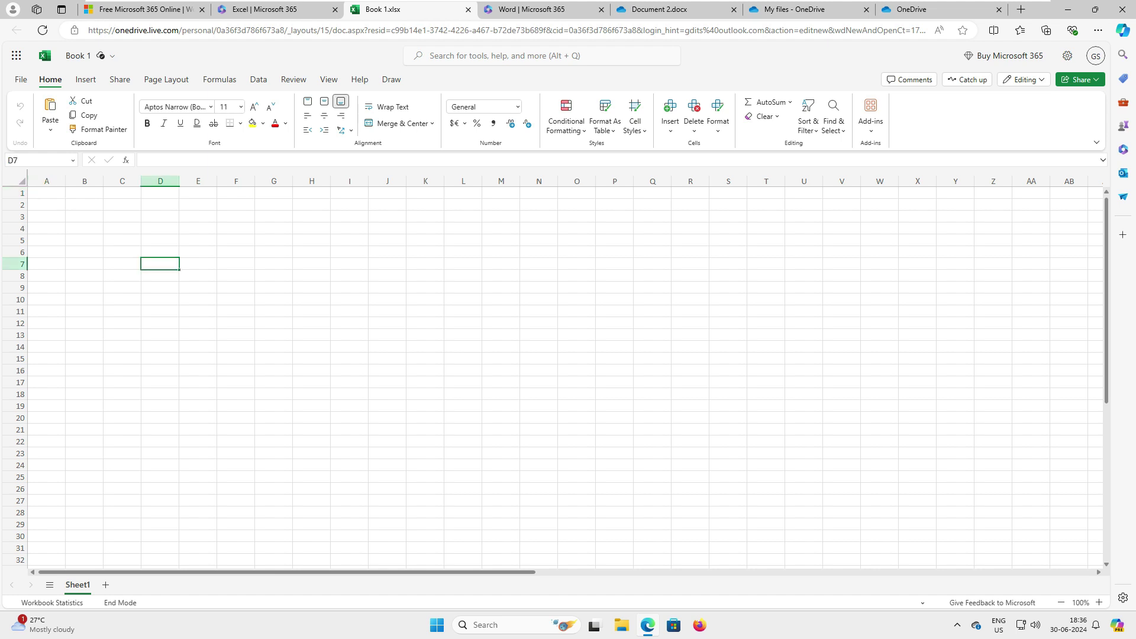
pyautogui.write('=SUM(B2:G2)')
pyautogui.click(191, 159)
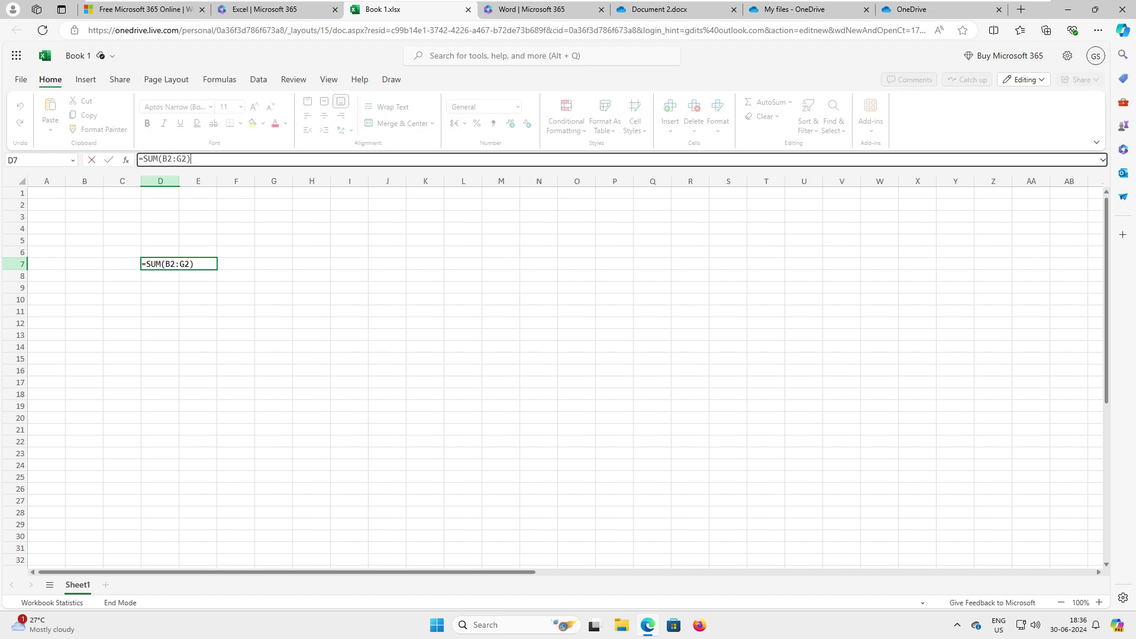
pyautogui.moveTo(192, 160); pyautogui.dragTo(147, 160)
pyautogui.click(236, 335)
pyautogui.click(161, 264)
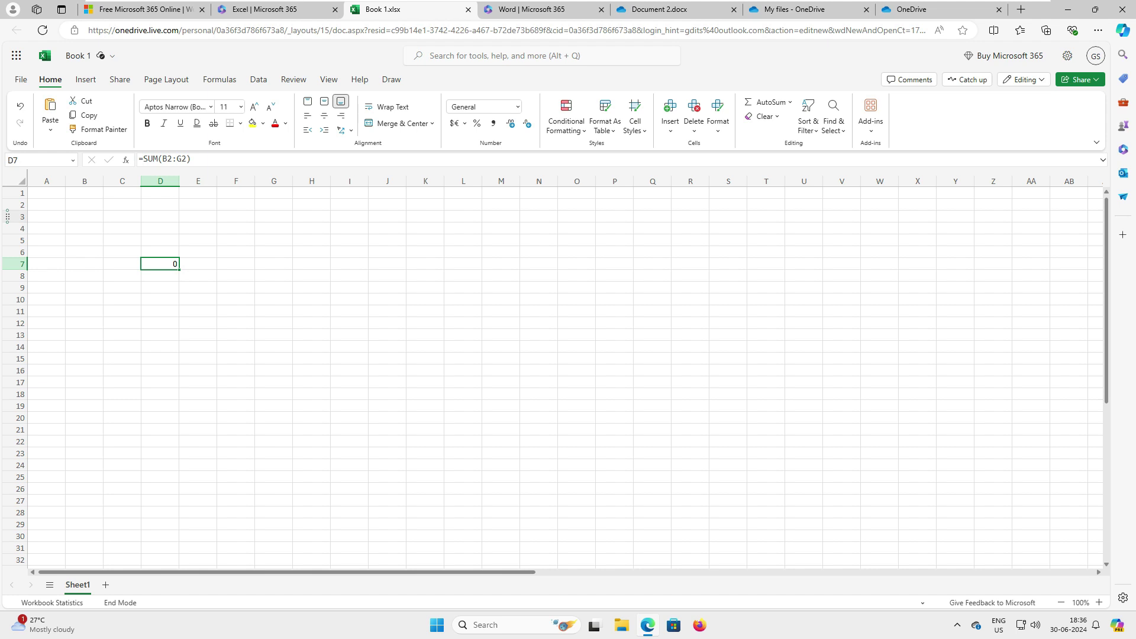
# - Paste a SUM formula into D9, edit it to reference E15 with AVERAGE, and copy D9
pyautogui.click(160, 288)
pyautogui.write('=SUM(A2:A7, A9, A12:A15)')
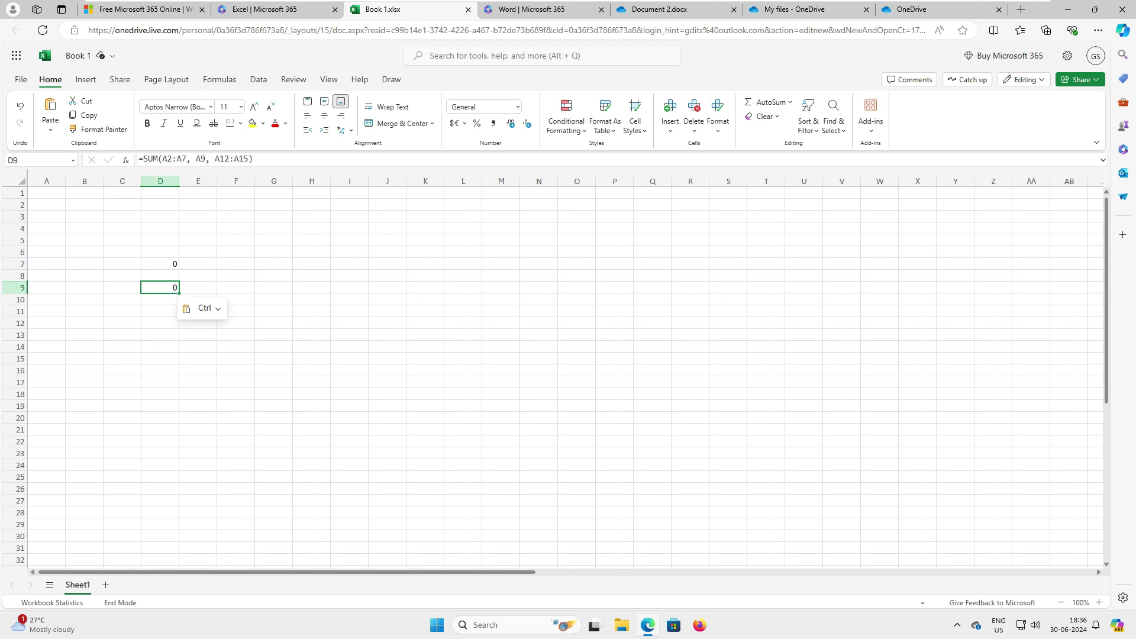
pyautogui.doubleClick(165, 159)
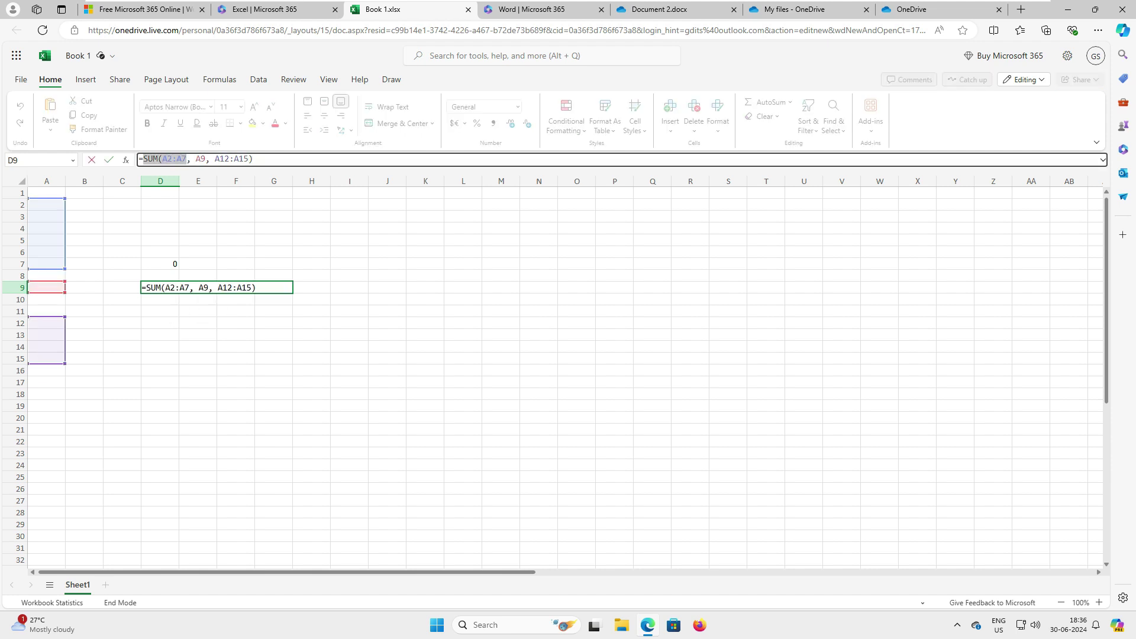
pyautogui.click(236, 347)
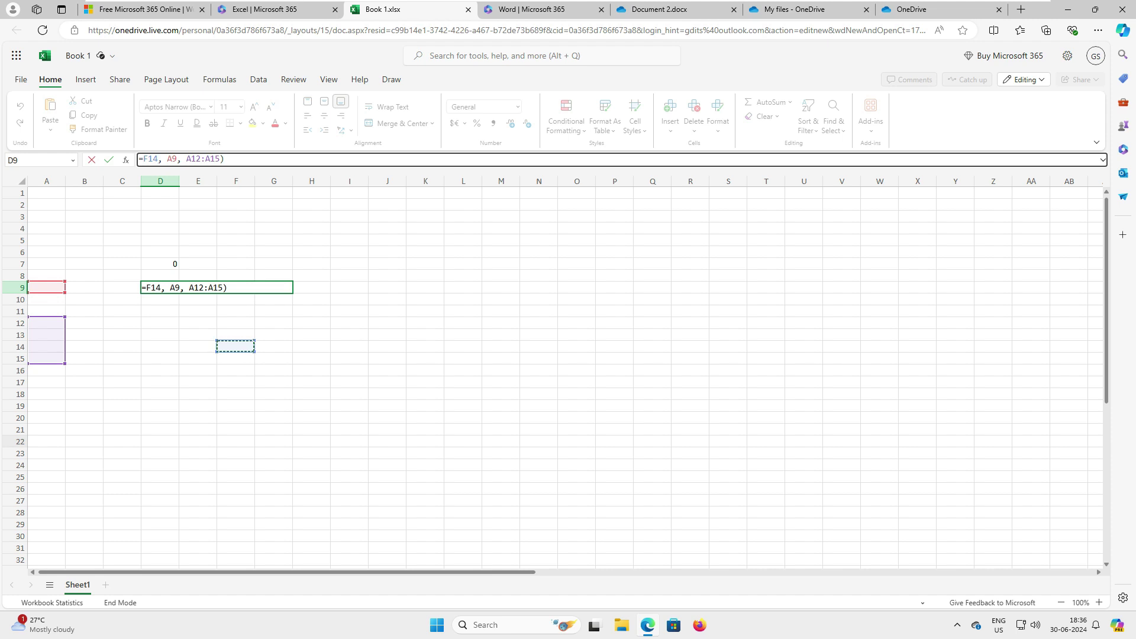
pyautogui.click(198, 358)
pyautogui.write('=AVERAGE(number1, [number2], …)')
pyautogui.click(273, 323)
pyautogui.click(235, 287)
pyautogui.click(160, 288)
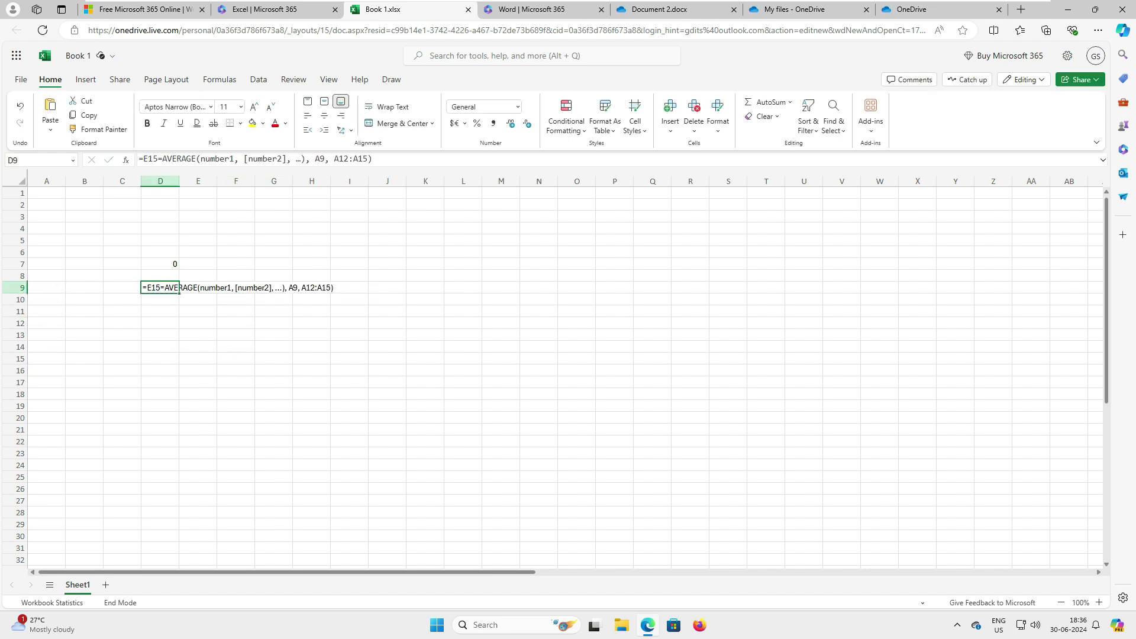
pyautogui.hotkey('ctrl', 'c')
pyautogui.click(312, 323)
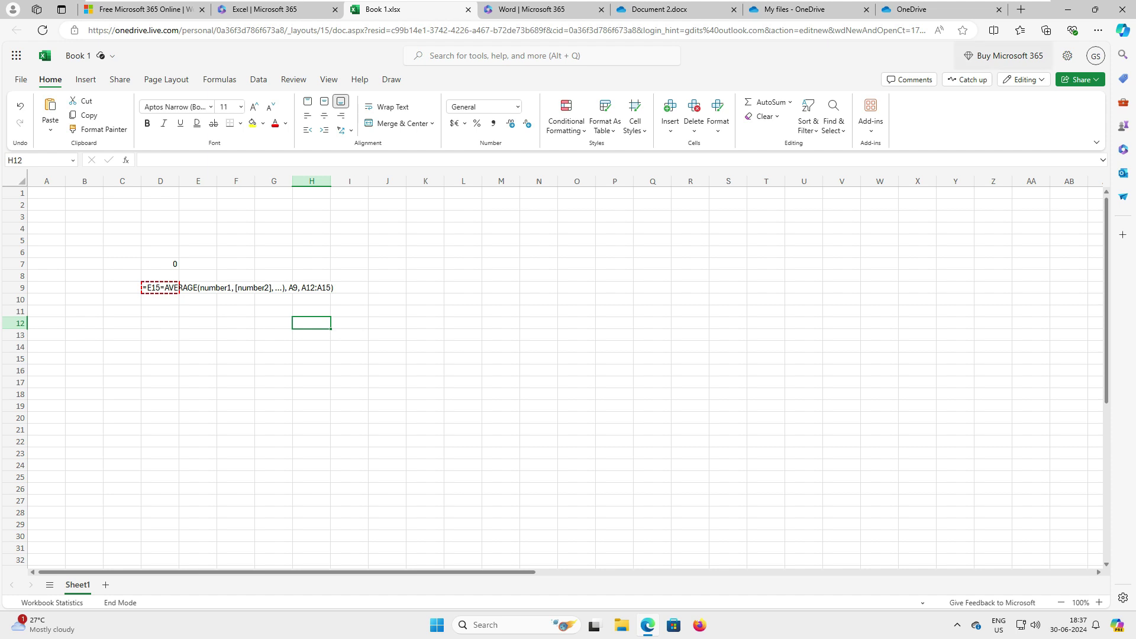
# - Open the Microsoft 365 subscription offer and compare the Personal and Family plan prices
pyautogui.click(1004, 55)
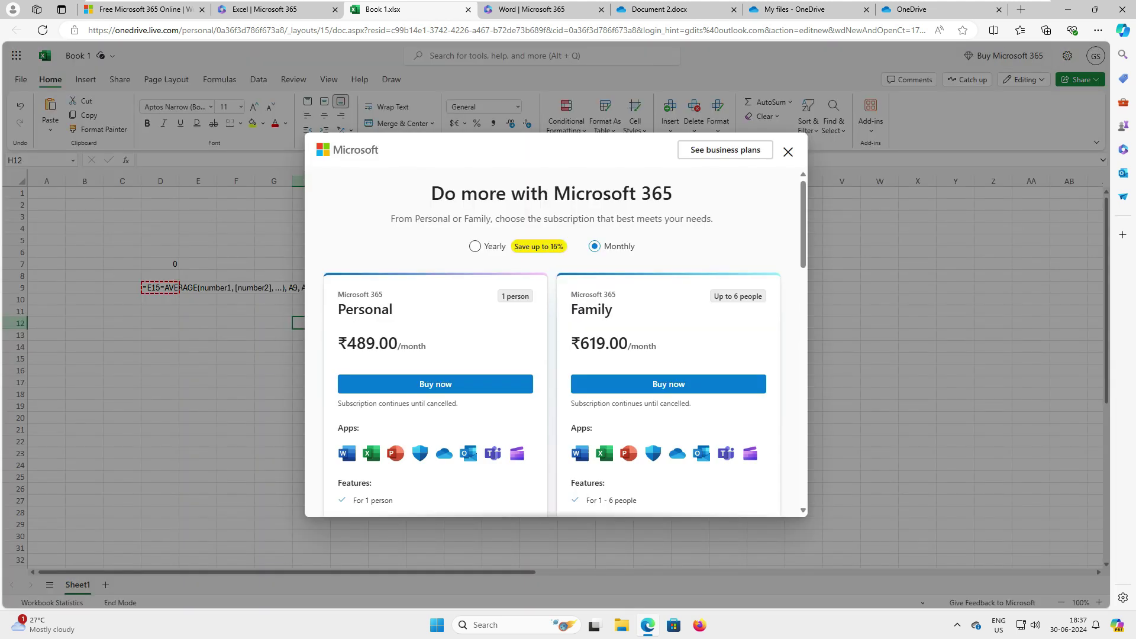
pyautogui.moveTo(348, 344); pyautogui.dragTo(409, 346)
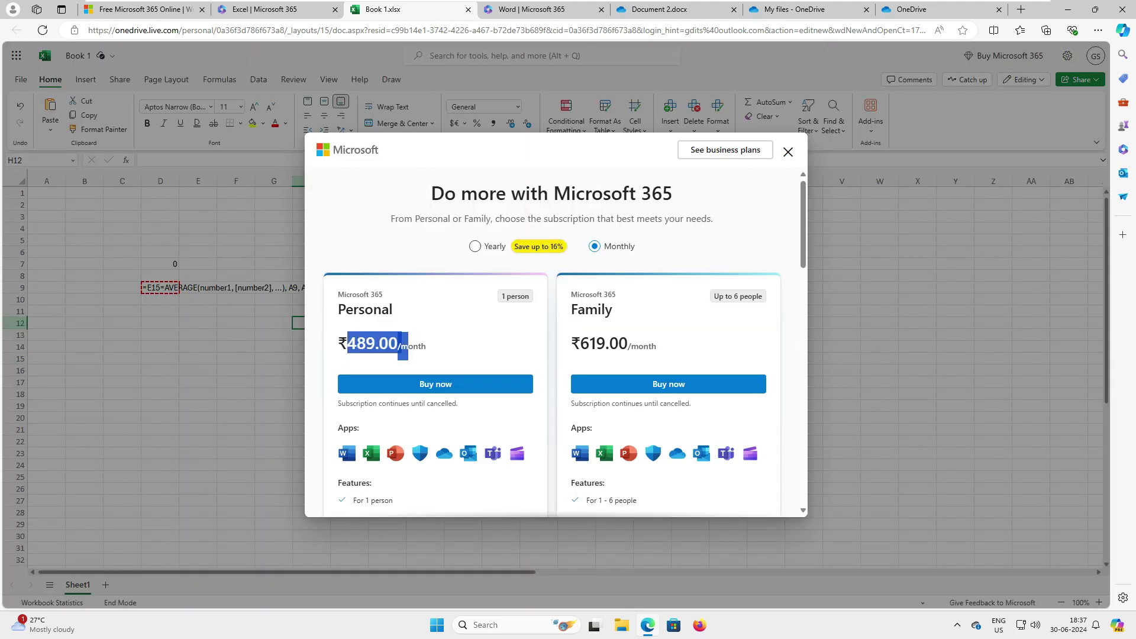
pyautogui.moveTo(571, 345); pyautogui.dragTo(644, 346)
pyautogui.click(644, 347)
pyautogui.scroll(-3, 552, 340)
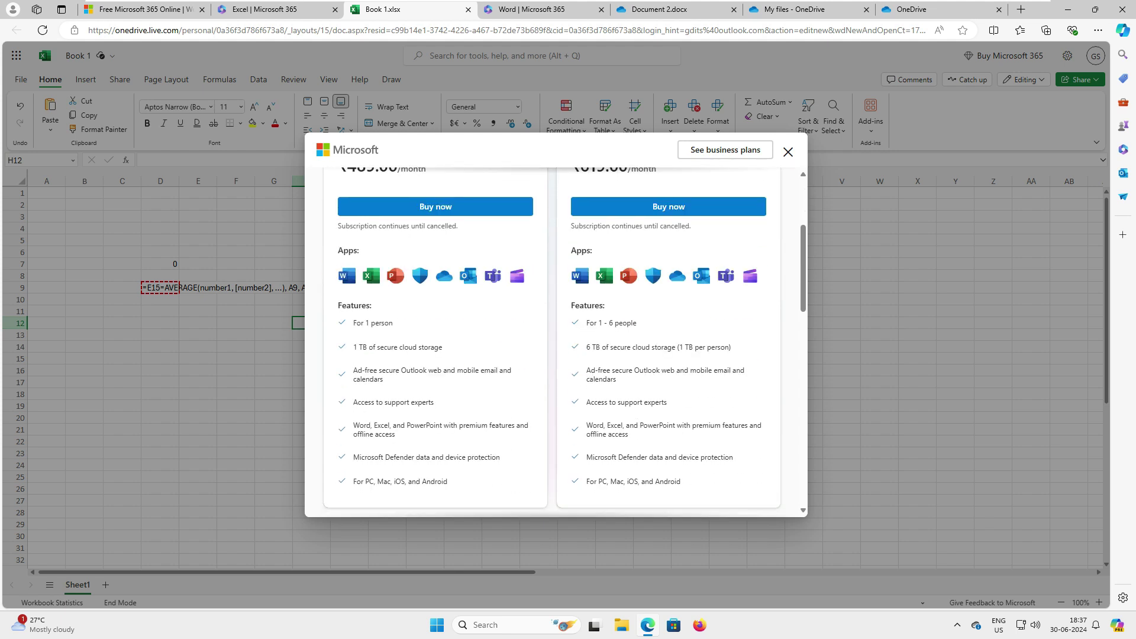
pyautogui.scroll(1, 552, 341)
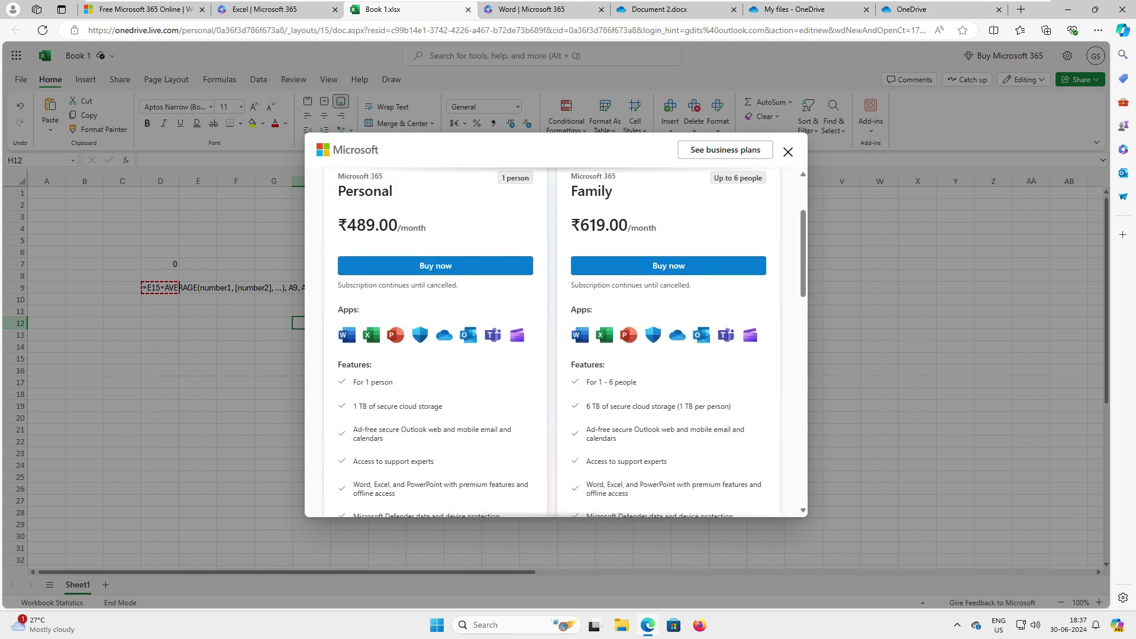
pyautogui.moveTo(586, 382); pyautogui.dragTo(637, 381)
pyautogui.moveTo(714, 177); pyautogui.dragTo(631, 225)
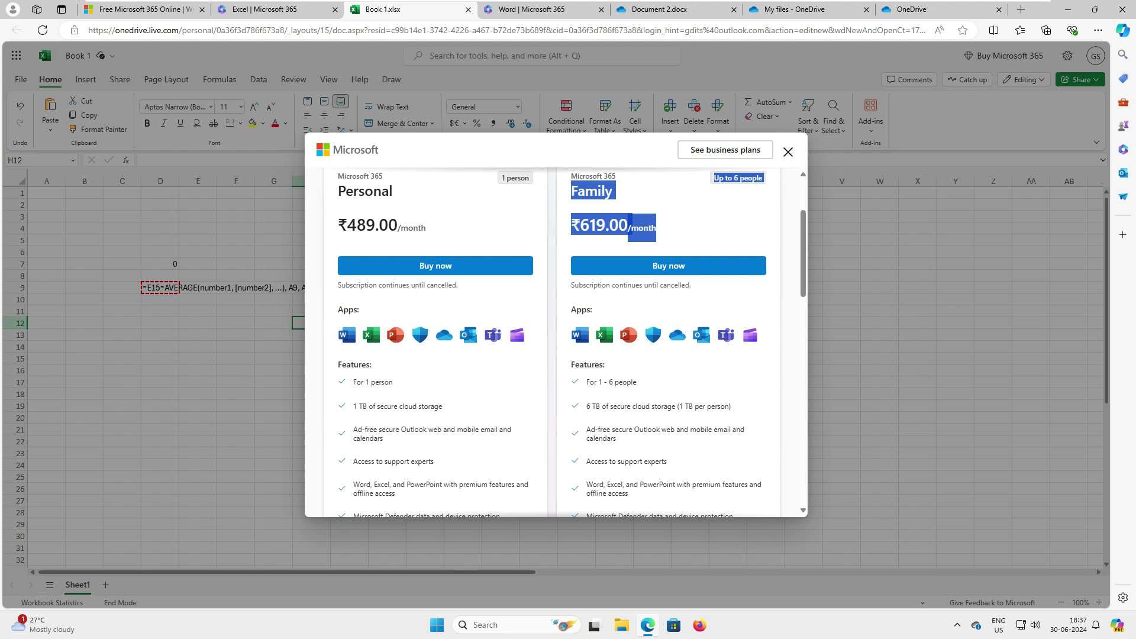
# - Review the Family plan details, then close the plans dialog with Esc
pyautogui.scroll(-8, 556, 343)
pyautogui.scroll(10, 556, 343)
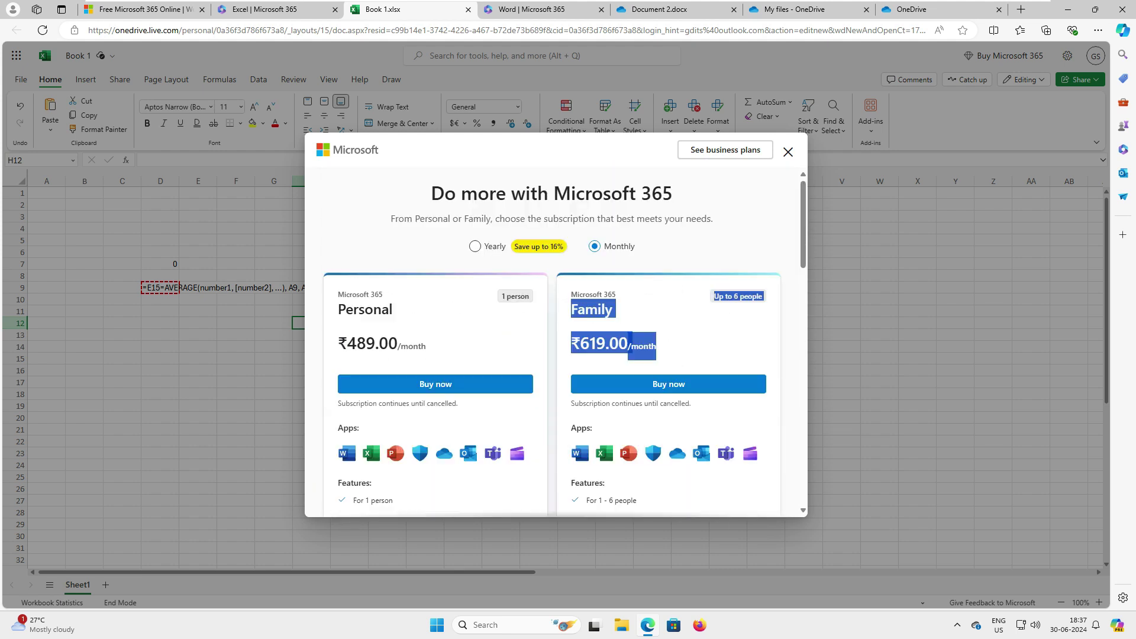
pyautogui.click(669, 349)
pyautogui.moveTo(658, 347); pyautogui.dragTo(577, 310)
pyautogui.click(595, 320)
pyautogui.scroll(-3, 556, 343)
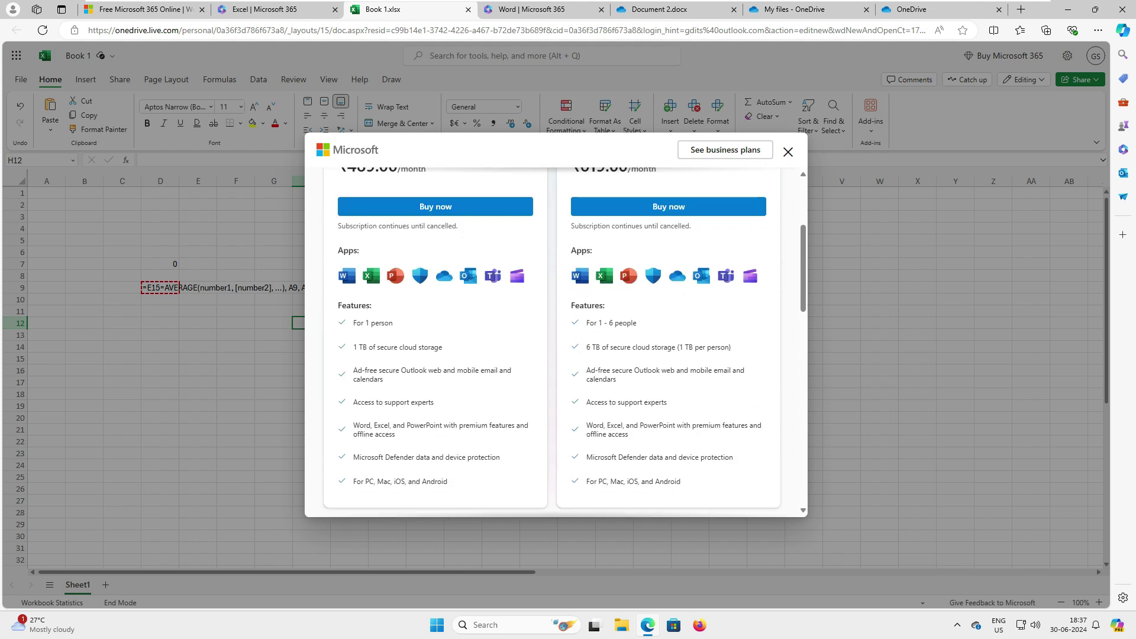
pyautogui.scroll(-4, 556, 344)
pyautogui.press('Escape')
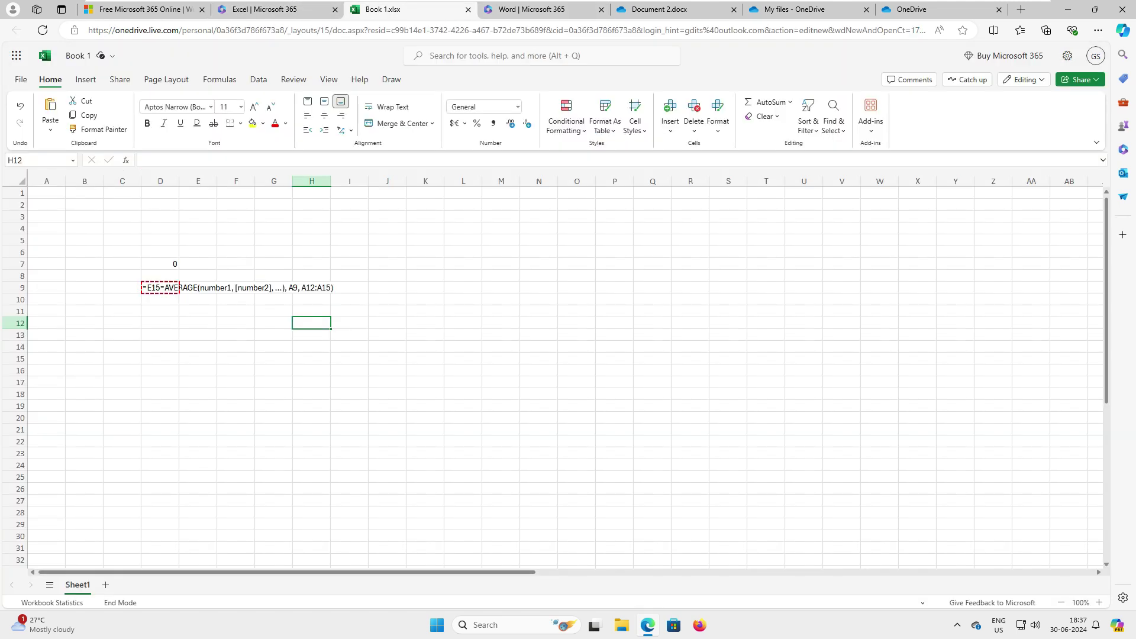
# - Download a copy of the Book 1 workbook to the PC
pyautogui.click(21, 79)
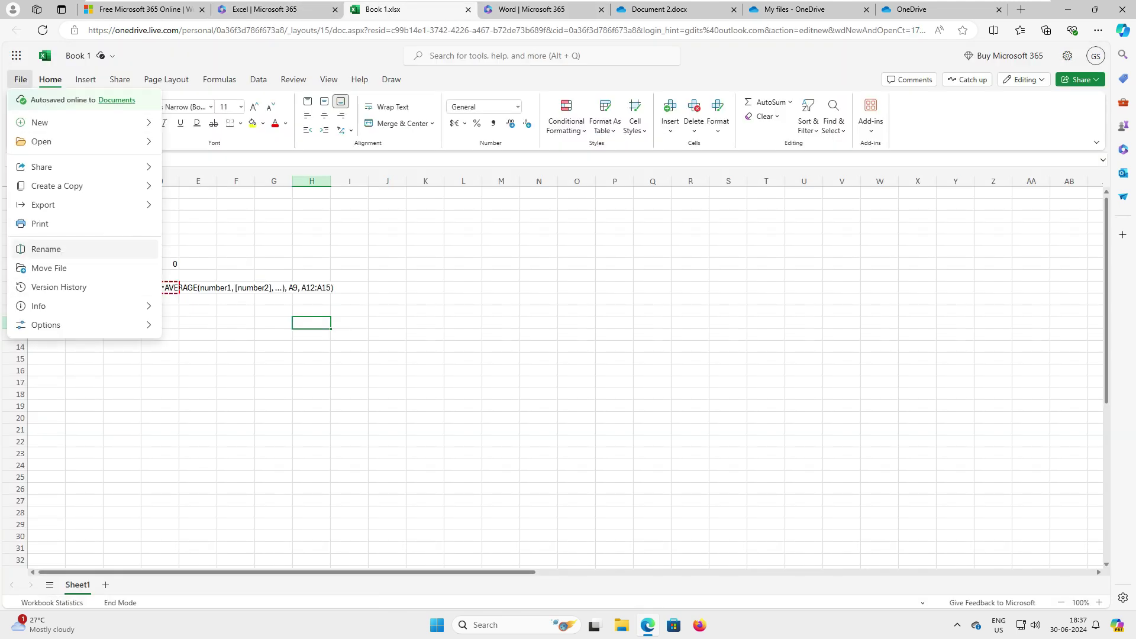
pyautogui.moveTo(74, 186)
pyautogui.click(204, 207)
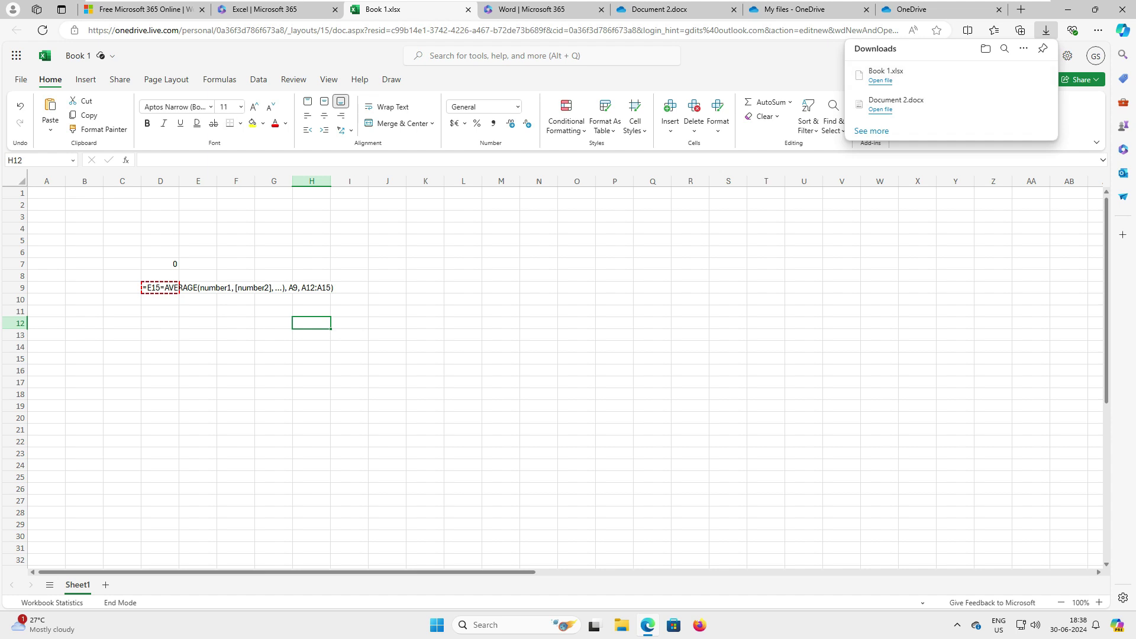
pyautogui.click(272, 9)
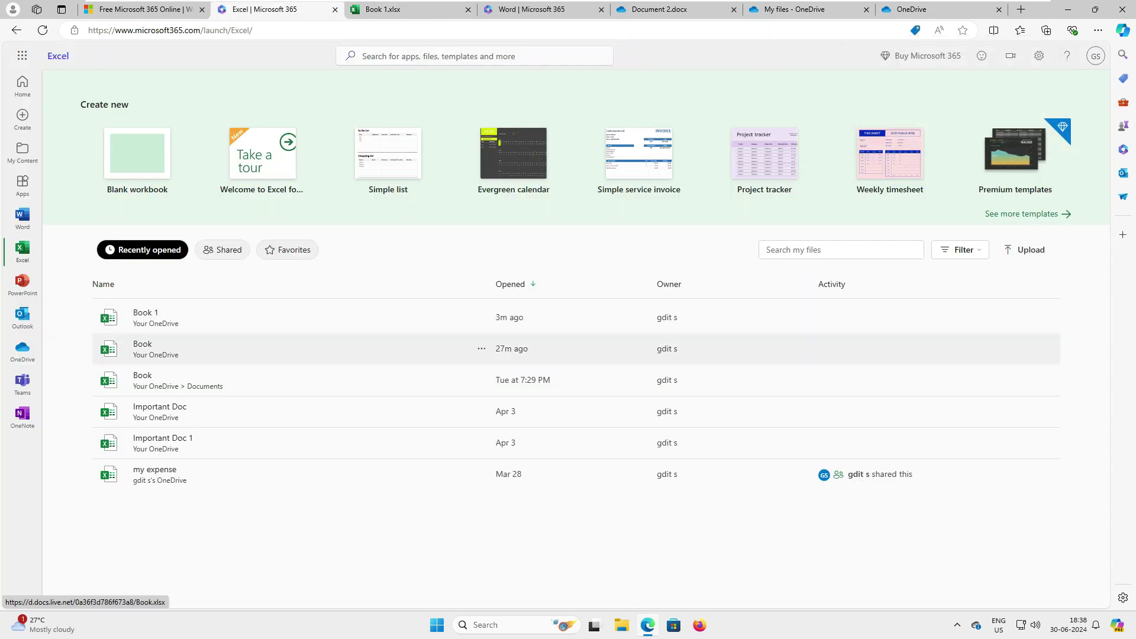
pyautogui.click(412, 10)
# - Upload Book 1.xlsx from the Downloads folder through File > Open
pyautogui.click(21, 79)
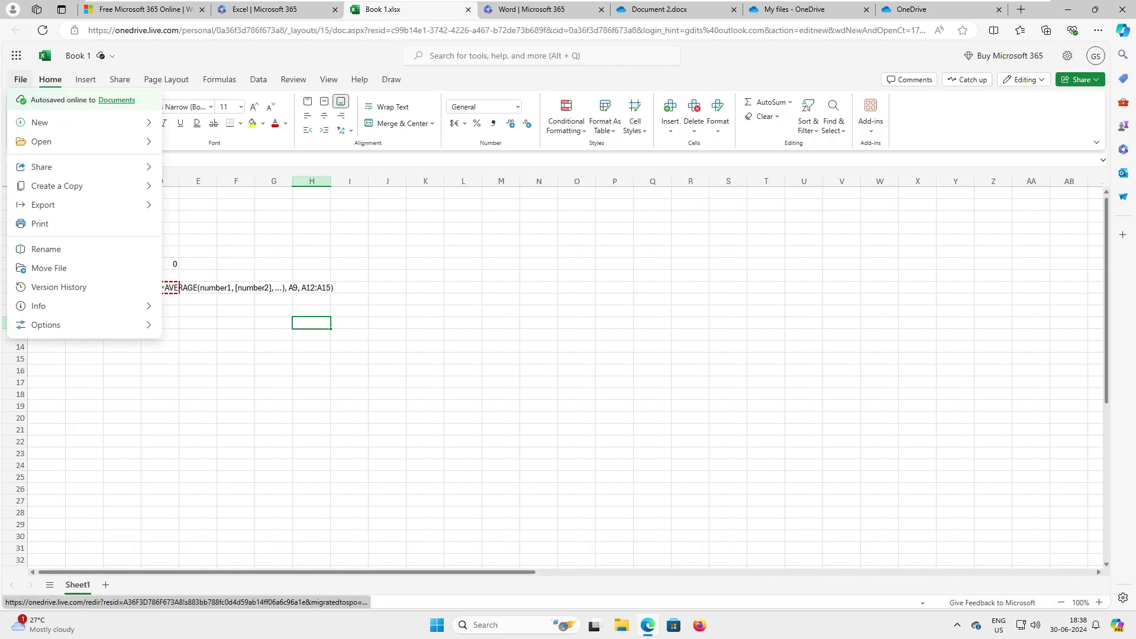
pyautogui.moveTo(107, 142)
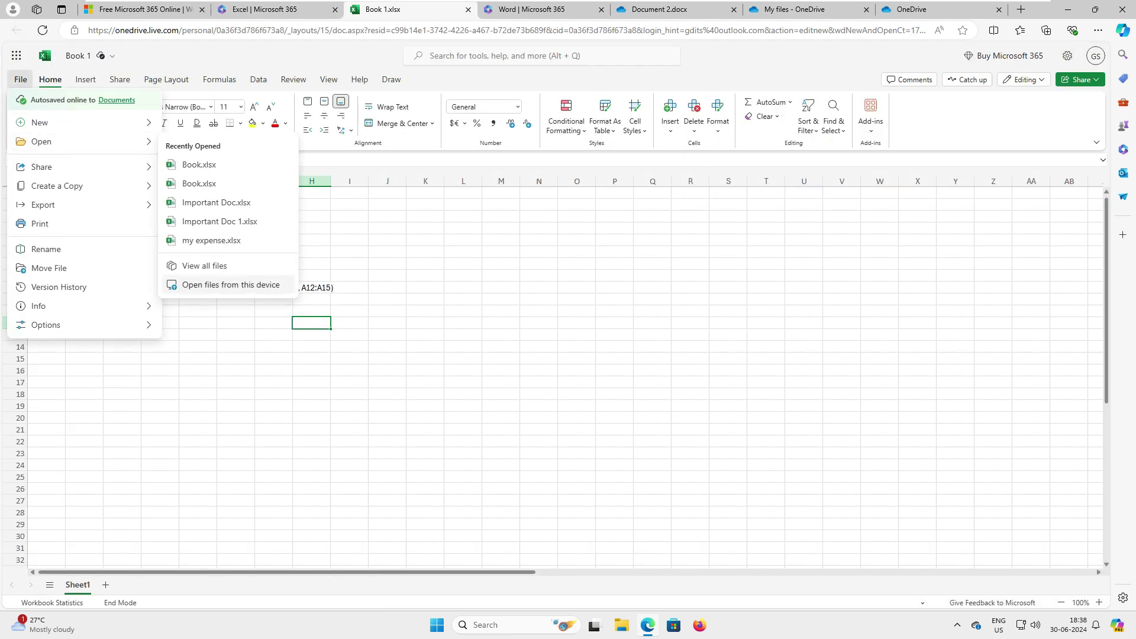
pyautogui.click(231, 285)
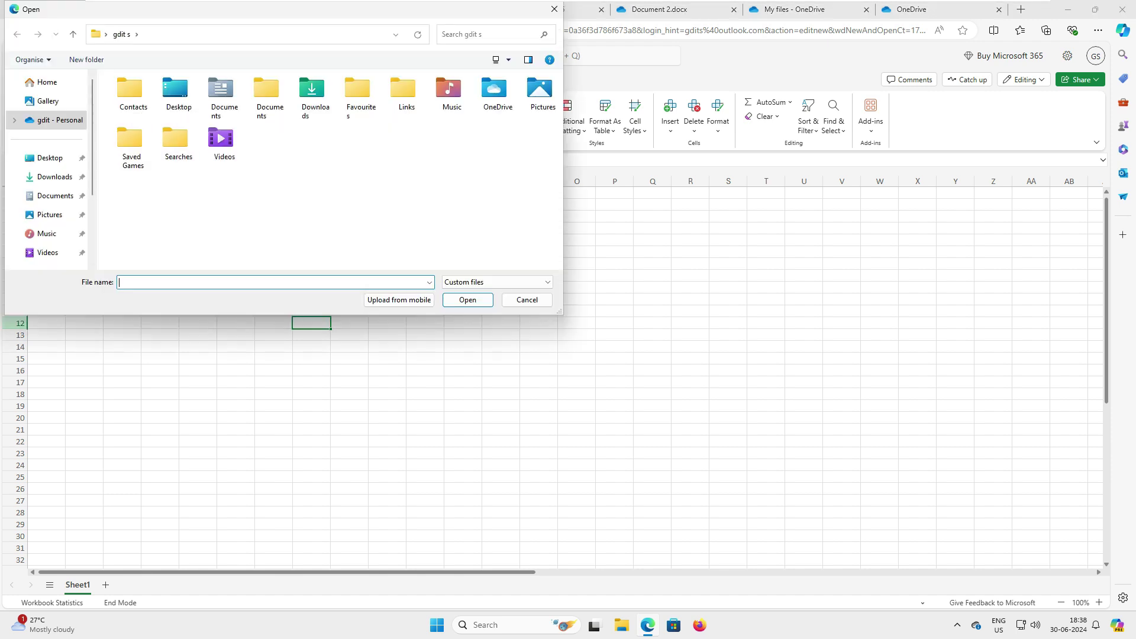
pyautogui.click(55, 176)
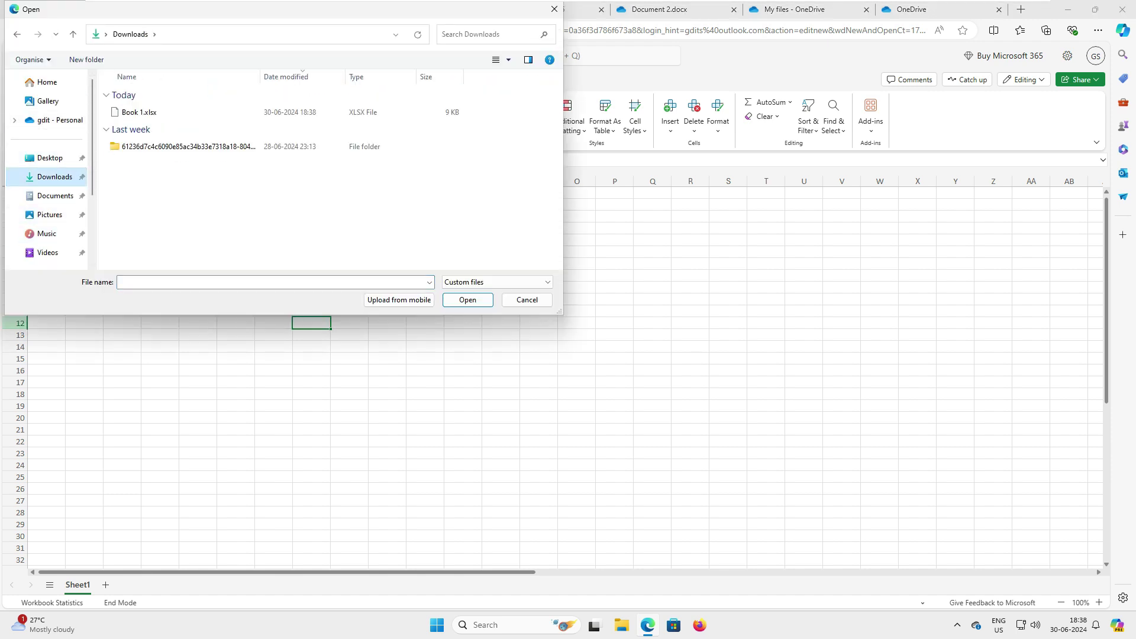
pyautogui.doubleClick(139, 112)
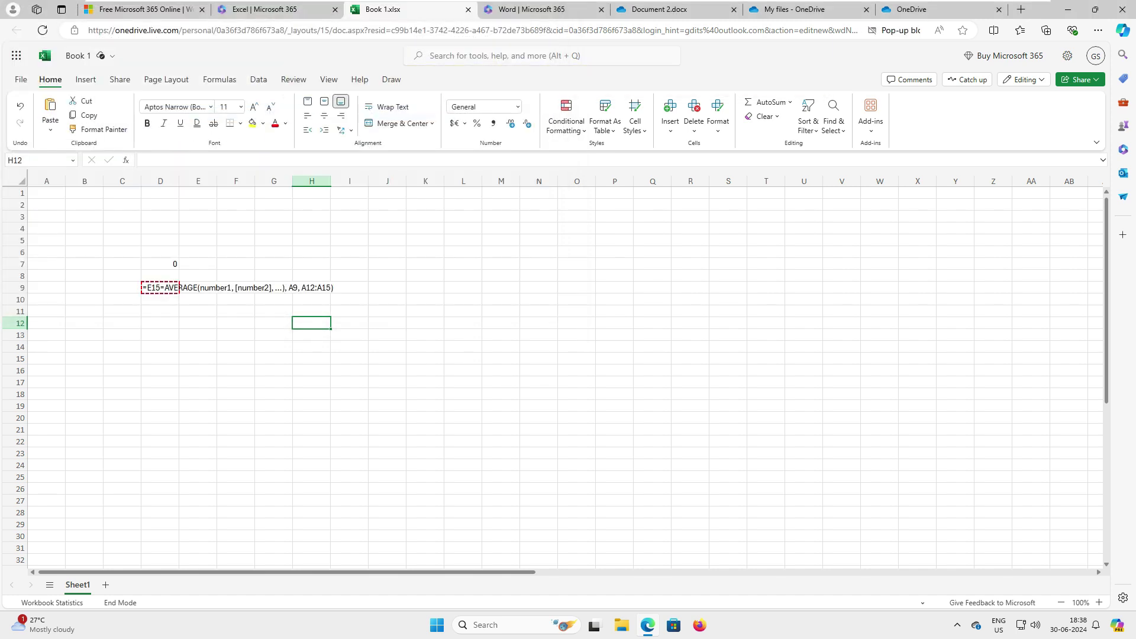
# - Switch to the OneDrive My files tab holding the uploaded Book 1 1.xlsx
pyautogui.click(265, 9)
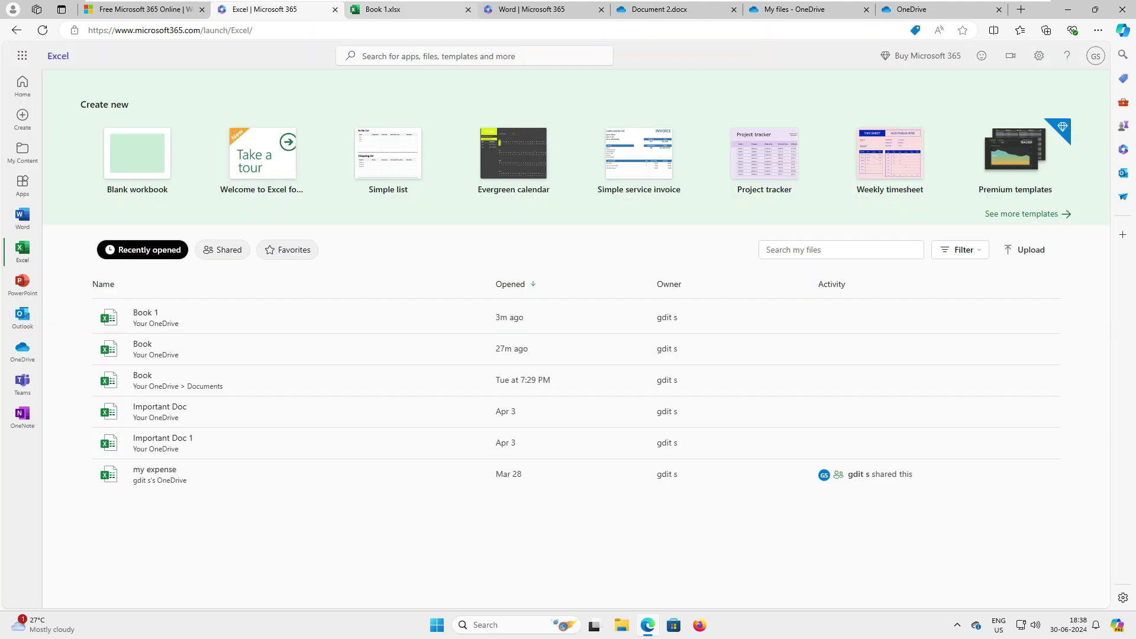
pyautogui.click(794, 9)
pyautogui.hotkey('ctrl', 'shift', 'Tab')
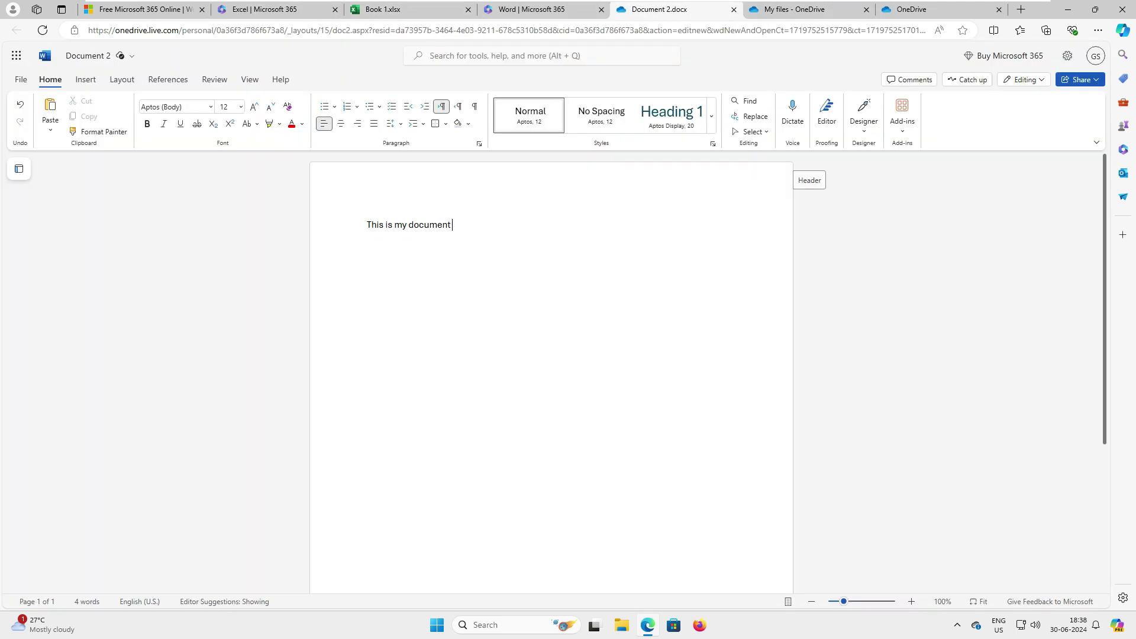
pyautogui.hotkey('ctrl', 'Tab')
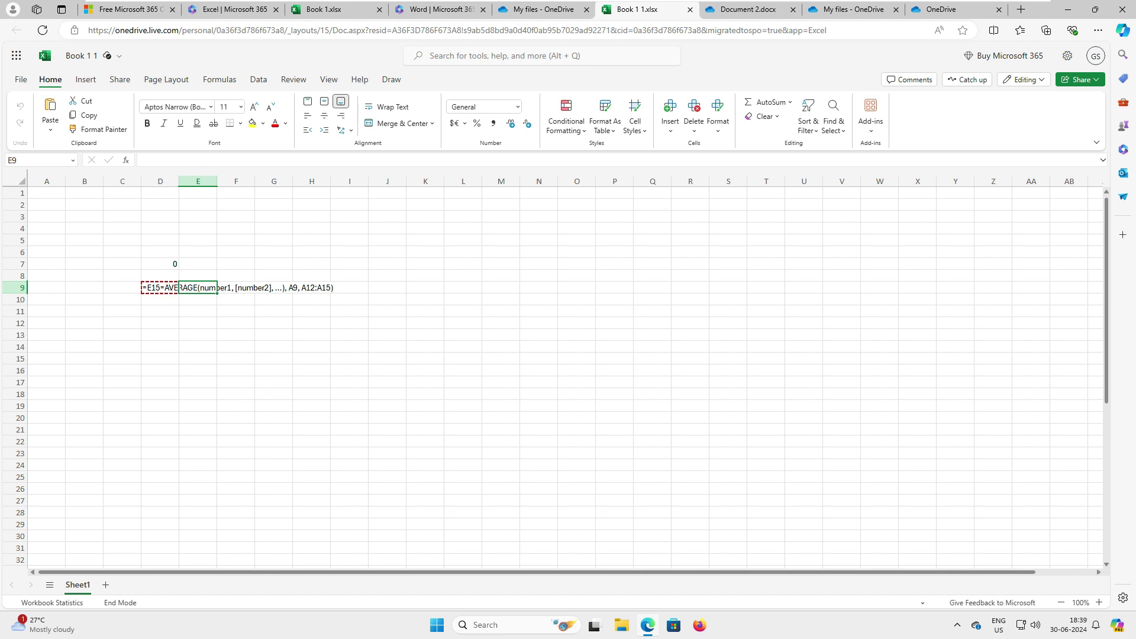
# - Open the share link settings for Book 1 1.xlsx and keep Can edit permission
pyautogui.click(1080, 80)
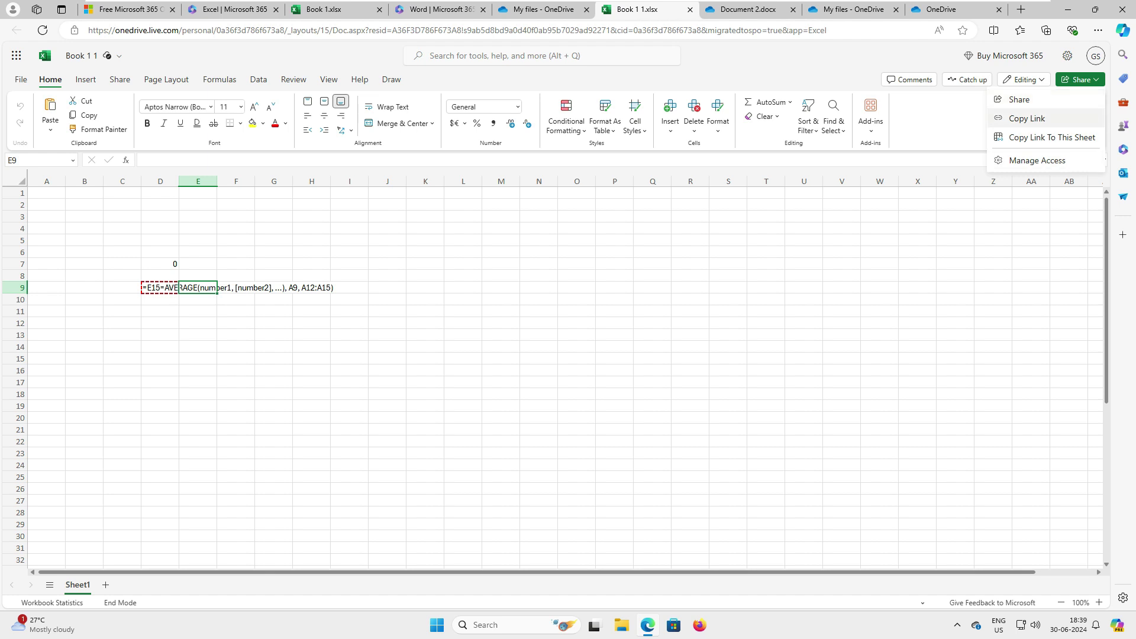
pyautogui.click(1019, 99)
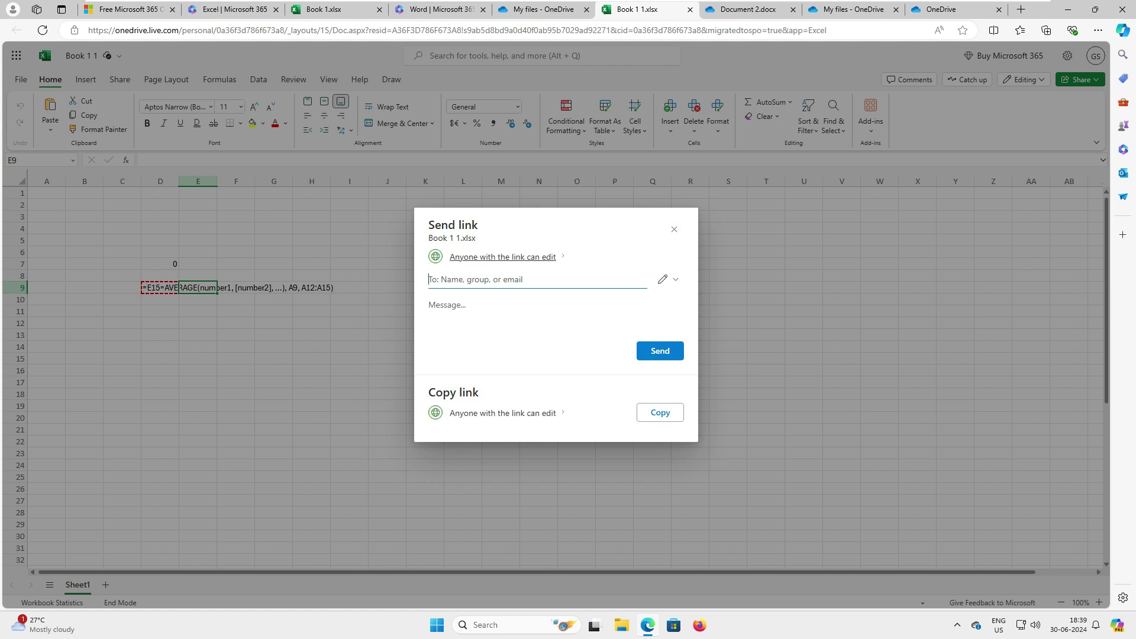
pyautogui.click(502, 258)
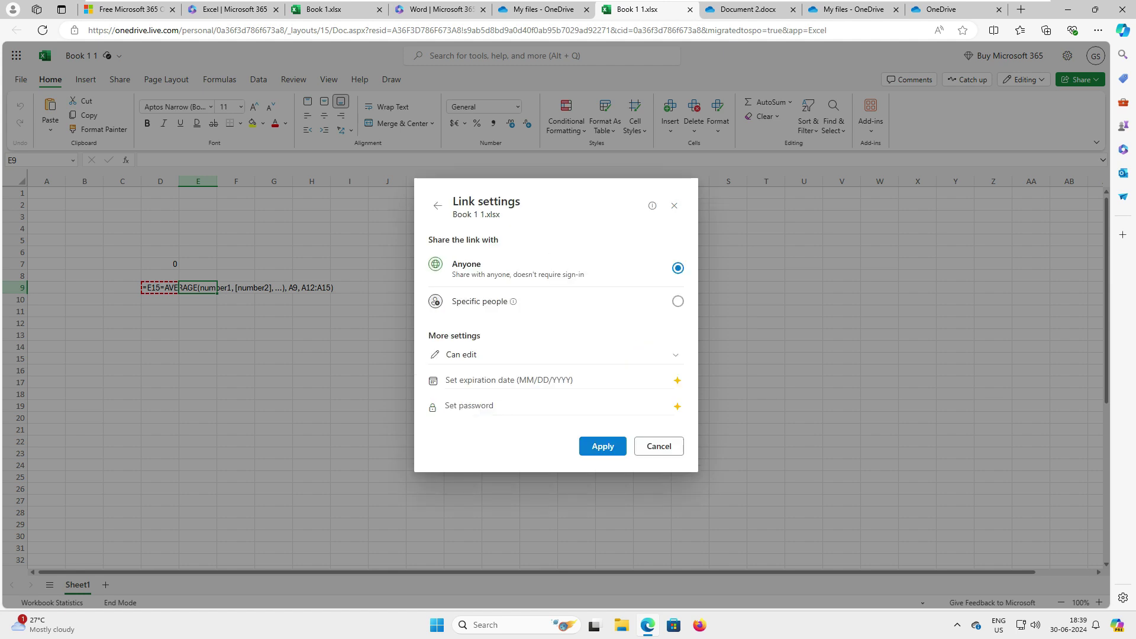
pyautogui.click(556, 354)
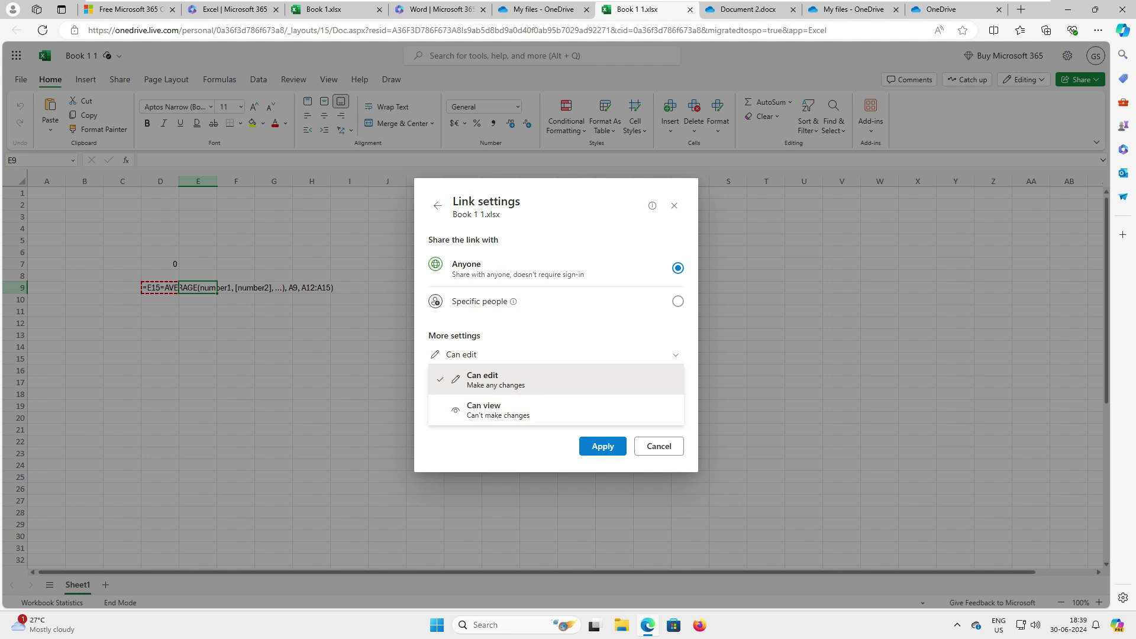
pyautogui.click(555, 380)
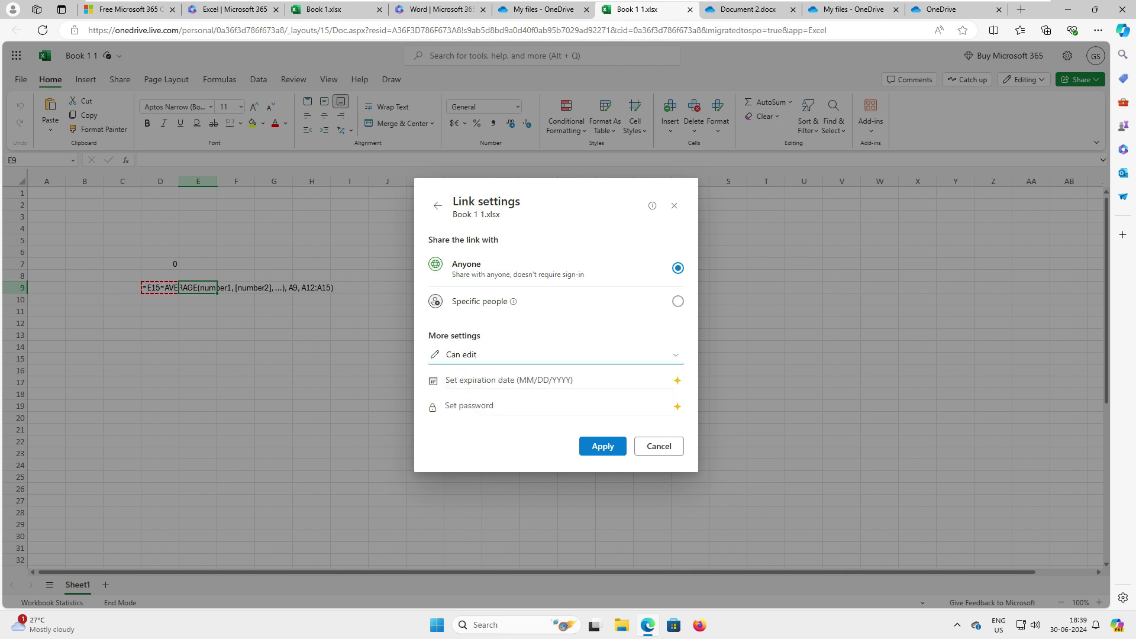
# - Limit the link to Specific people, apply it, and try sending without a recipient
pyautogui.click(557, 381)
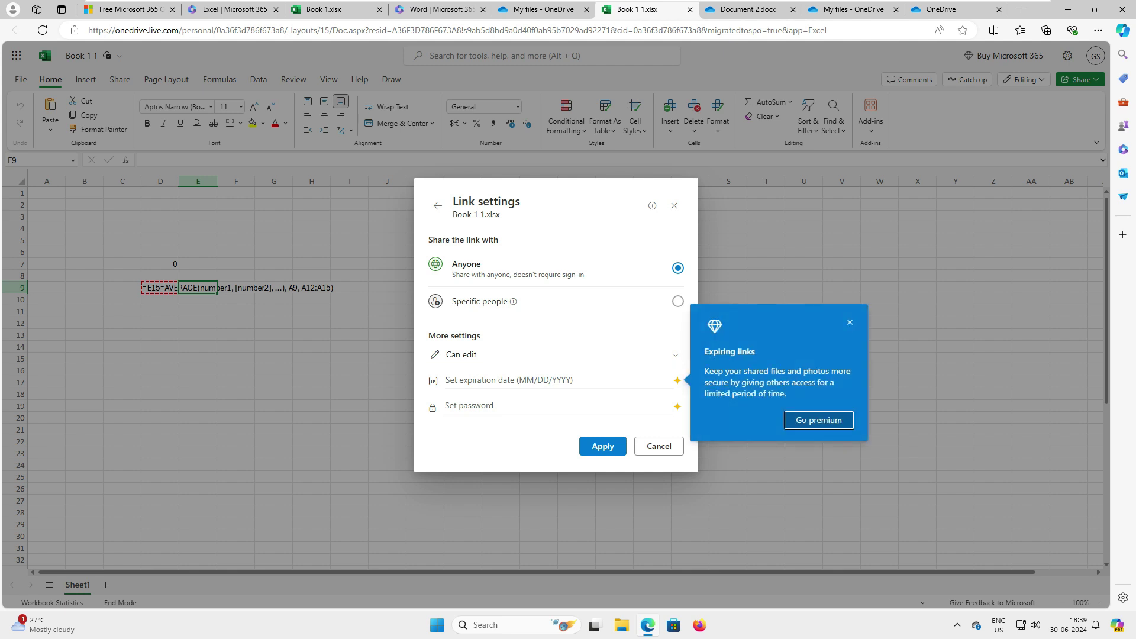
pyautogui.click(678, 301)
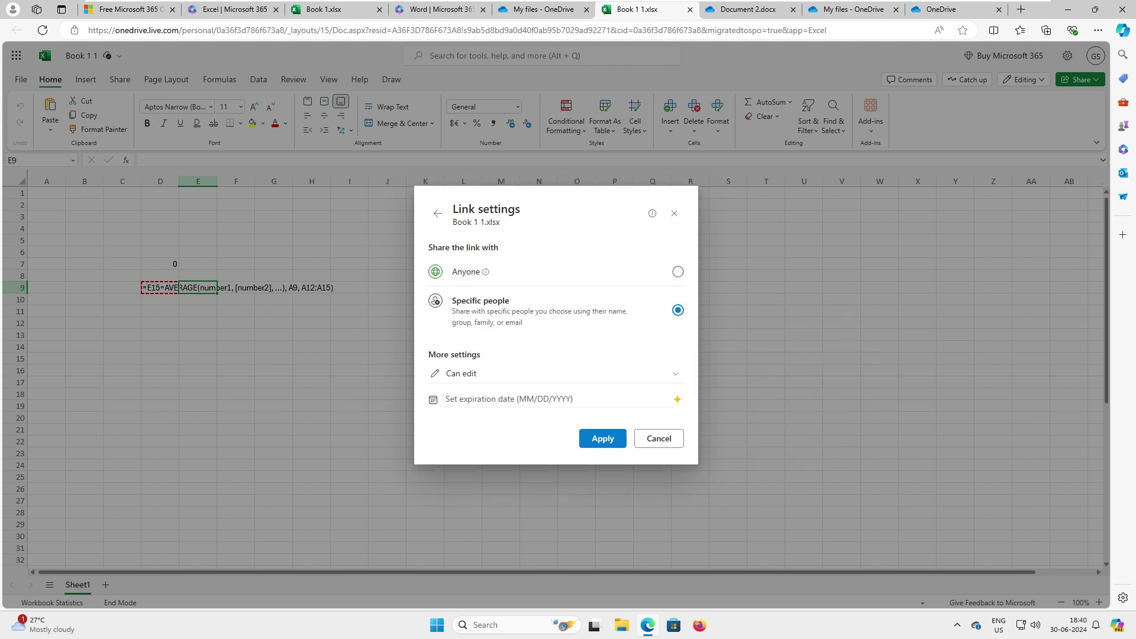
pyautogui.click(603, 439)
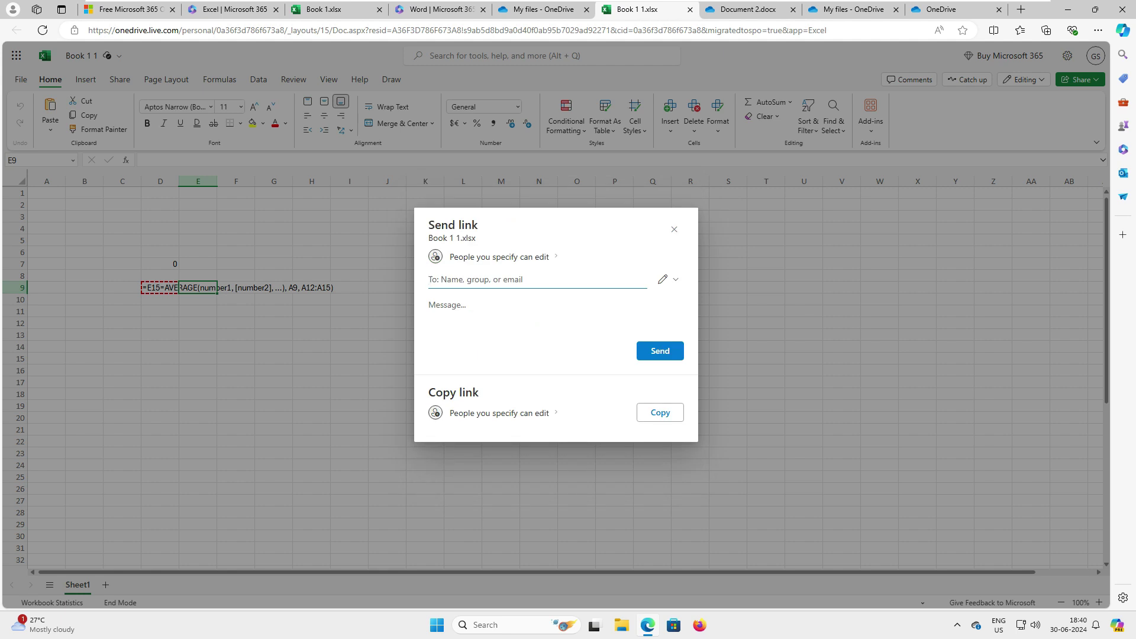
pyautogui.click(660, 351)
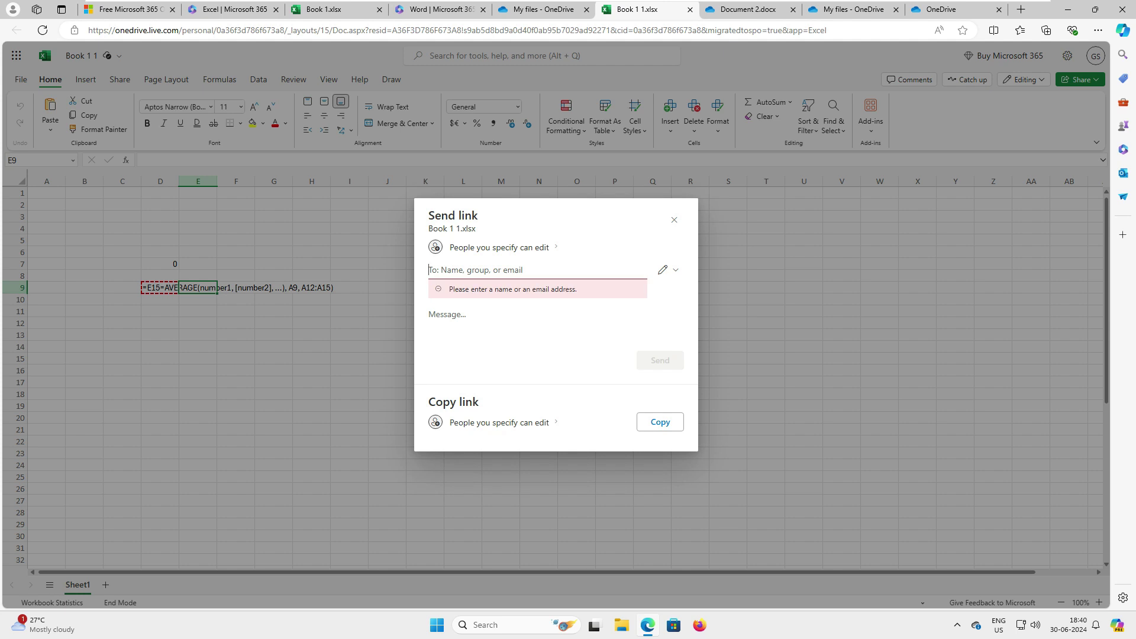
pyautogui.click(674, 220)
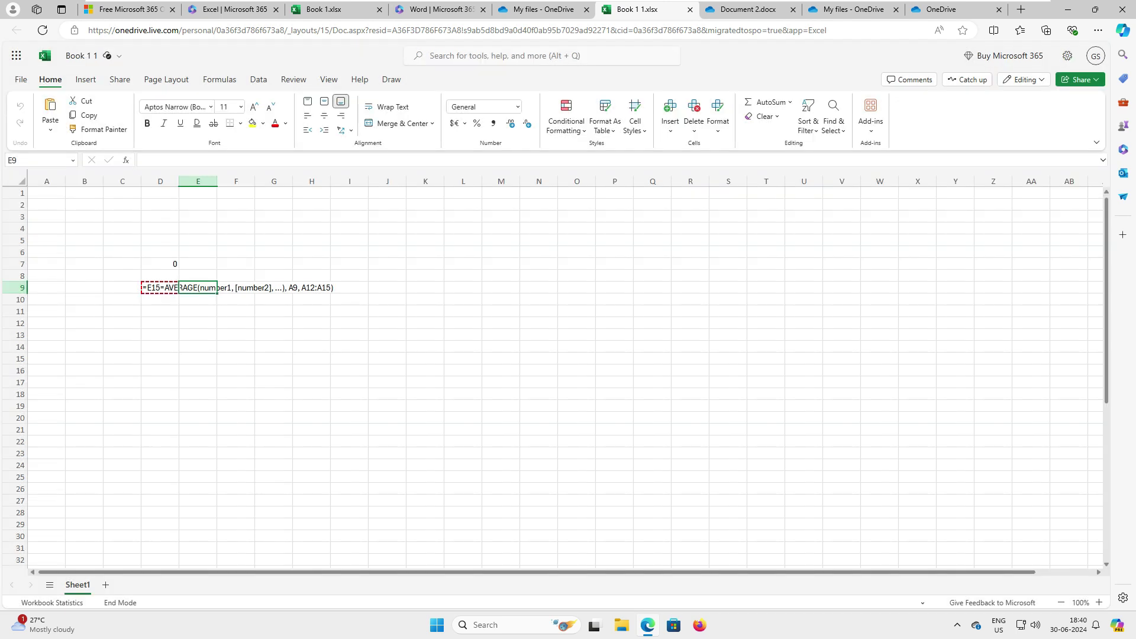